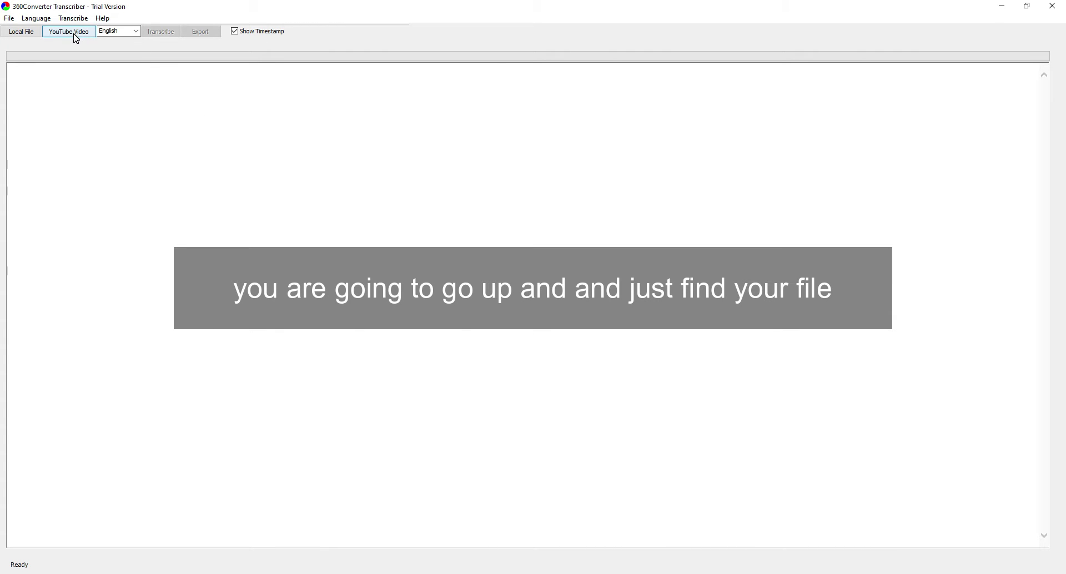
Step: Load the local file Social Media Prensentation Chamber_teaser from the Santosha Solutions - Goddess Strong folder and transcribe it
left_click(22, 35)
left_click(620, 472)
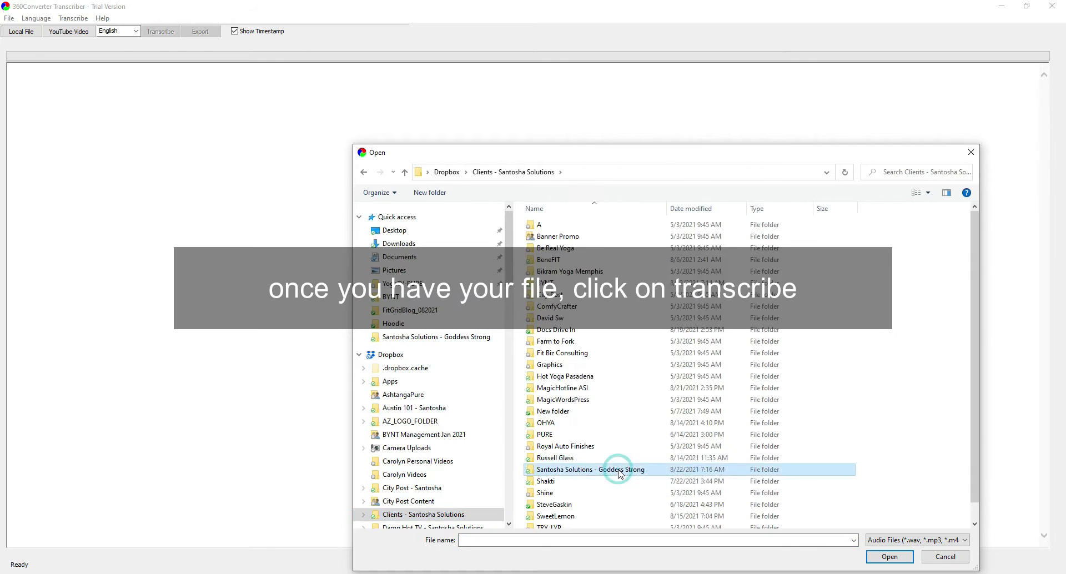
double_click(620, 472)
double_click(742, 380)
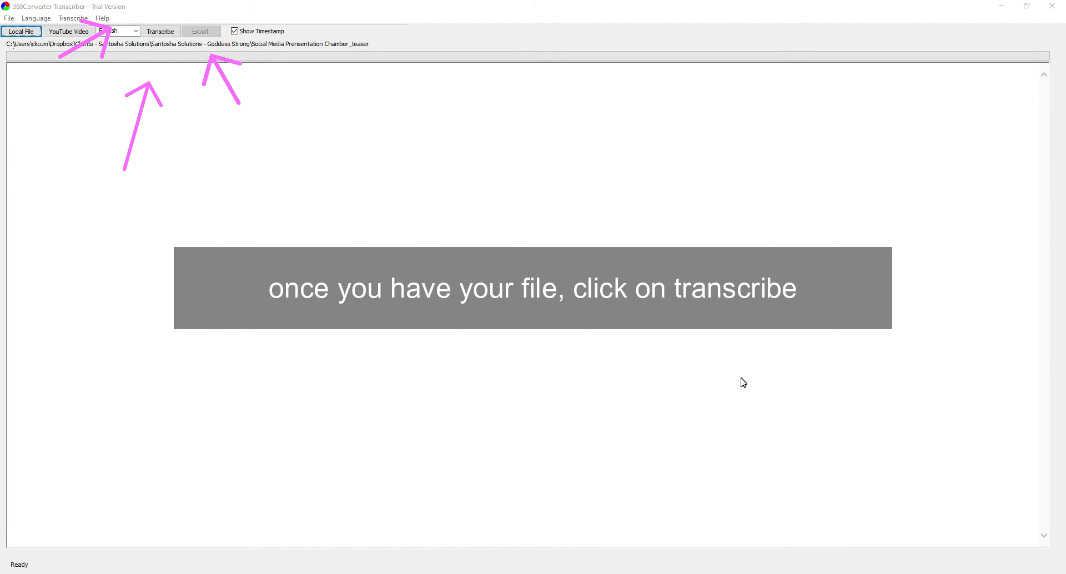
left_click(161, 32)
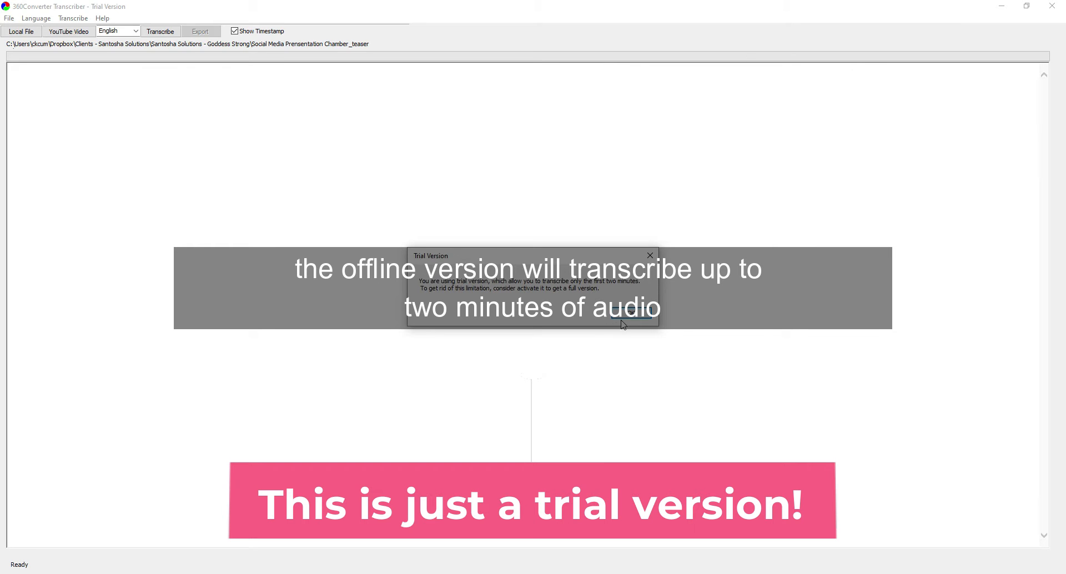
left_click(639, 316)
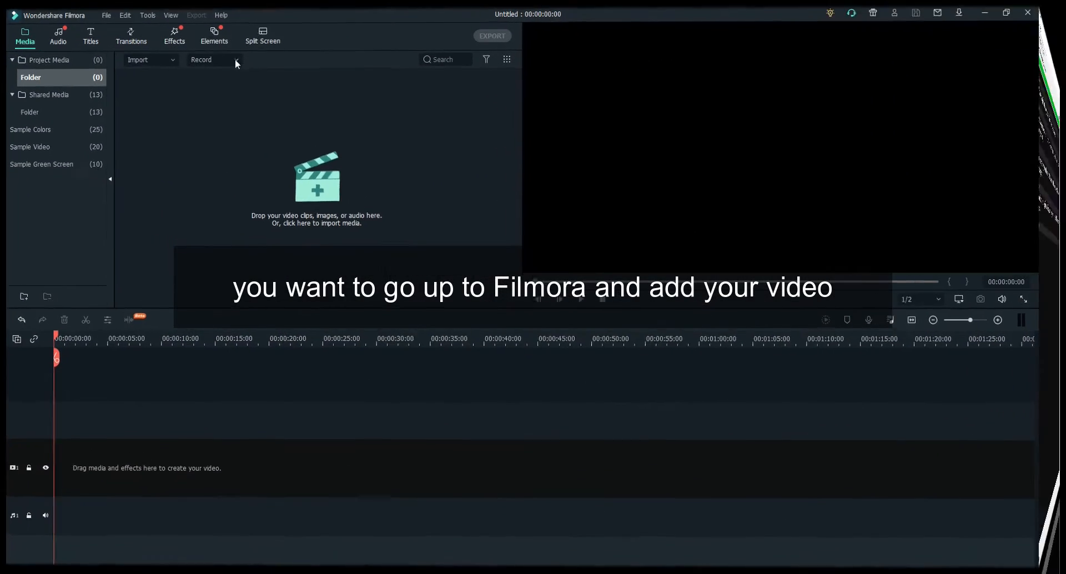
Step: Switch to Filmora and import the Social Media Prensentation Chamber_teaser video from the Santosha Solutions - Goddess Strong folder
left_click(148, 55)
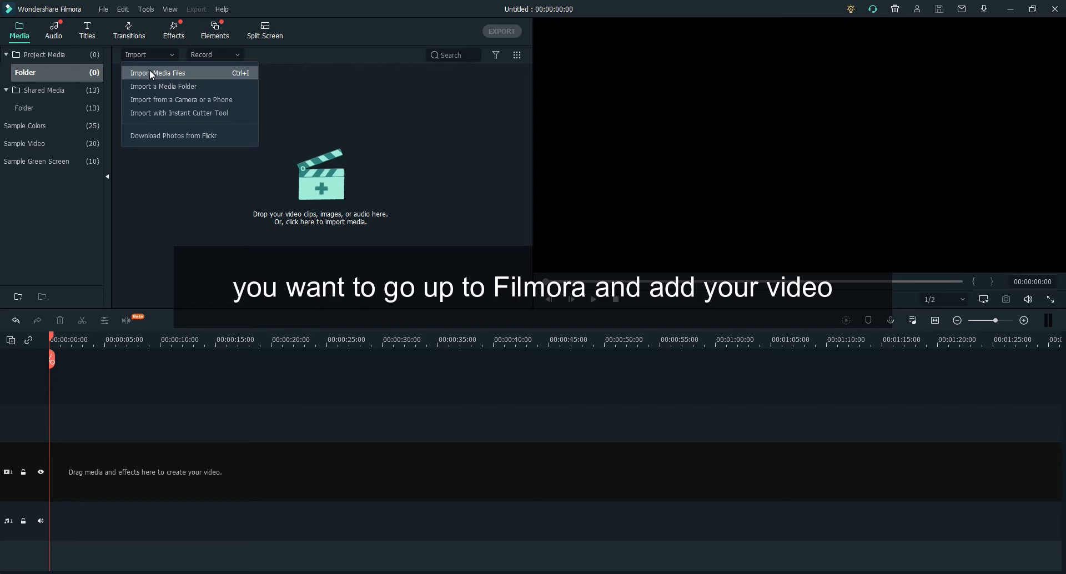
left_click(179, 89)
scroll(157, 76, "up", 10)
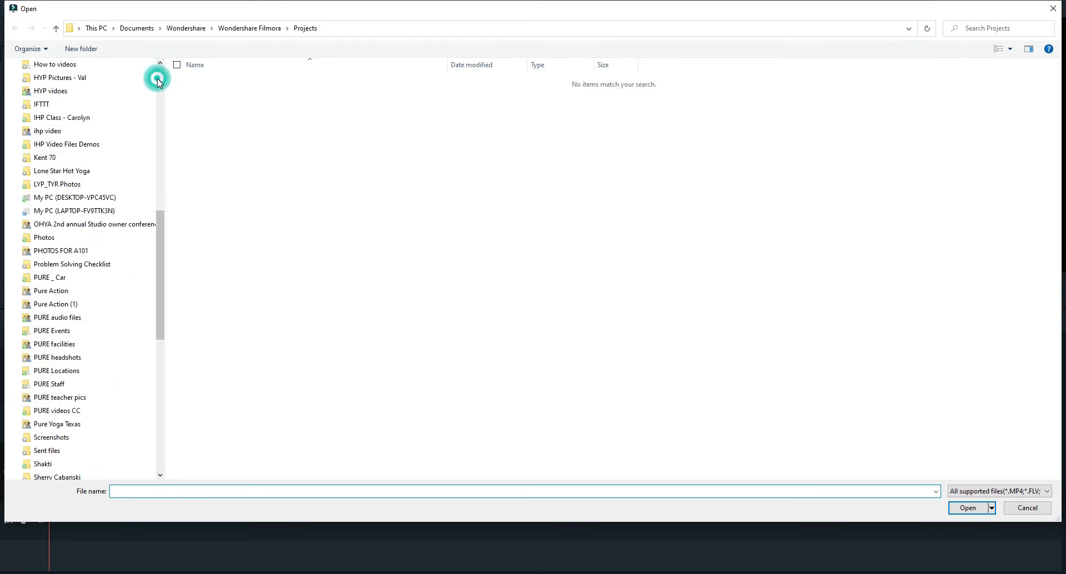
left_click(105, 309)
double_click(281, 337)
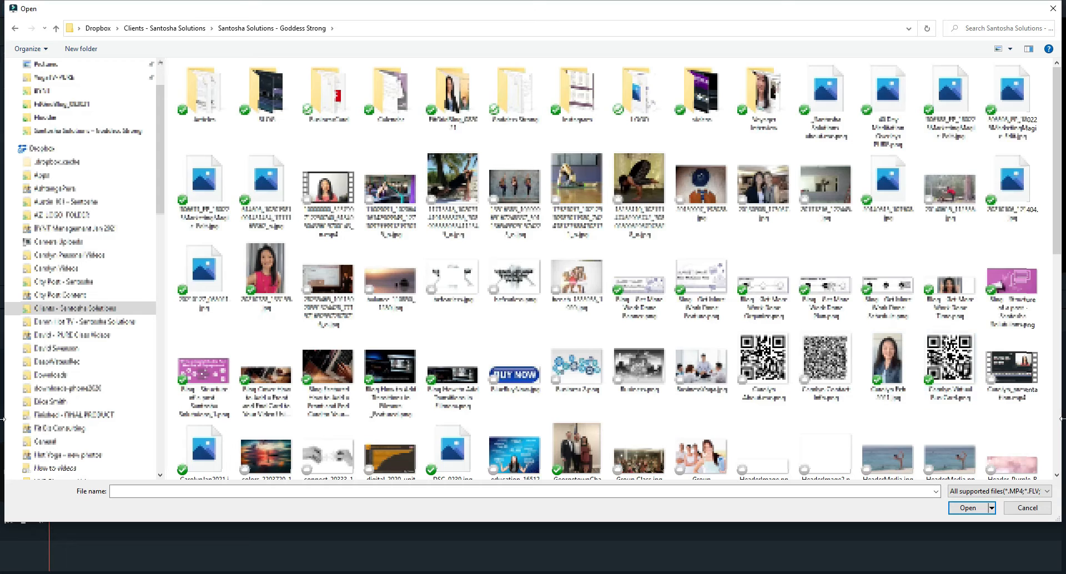
scroll(389, 389, "down", 5)
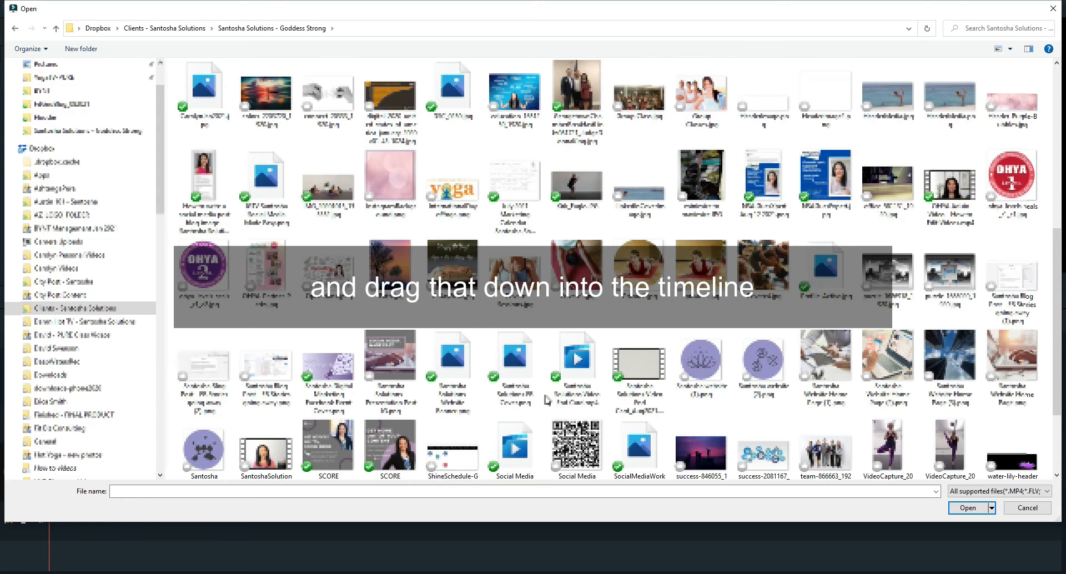
scroll(611, 433, "down", 1)
left_click(514, 396)
double_click(513, 395)
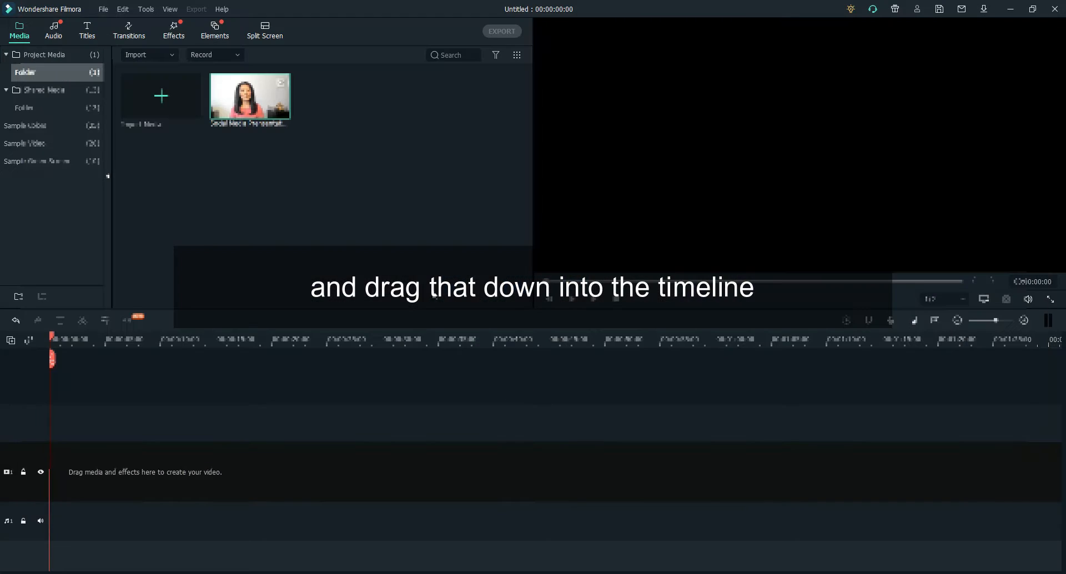
Step: Place the imported video at the timeline start, matching the project to 1280 x 720 60fps, and detach its audio
left_click_drag(261, 105, 59, 475)
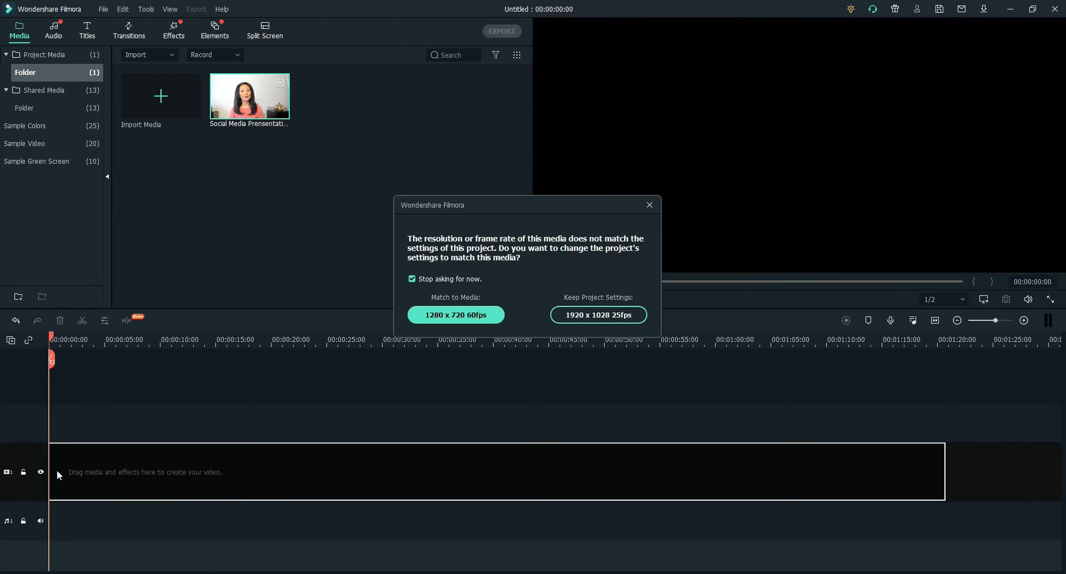
left_click(489, 314)
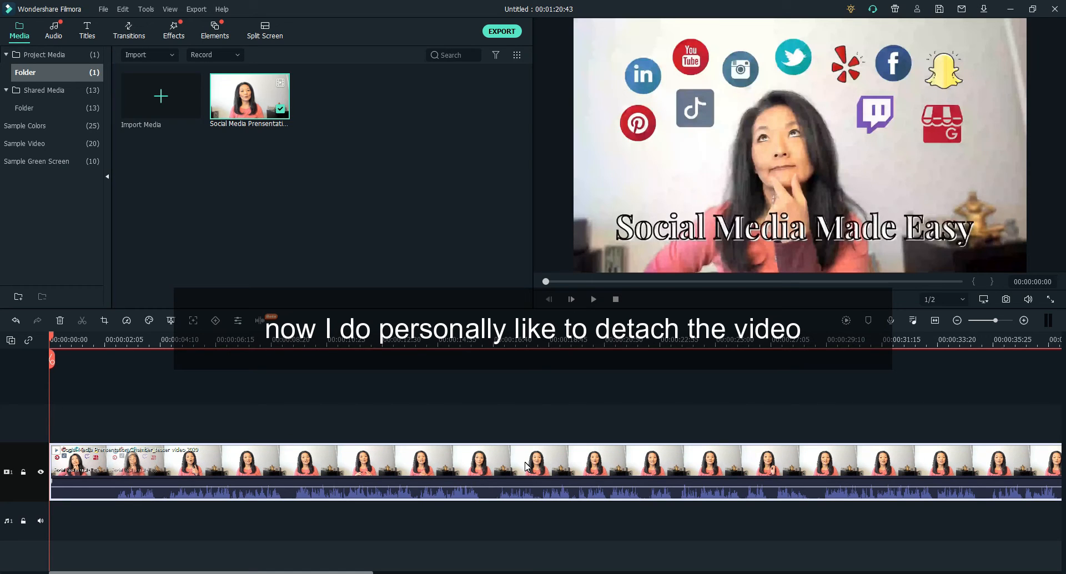
right_click(533, 459)
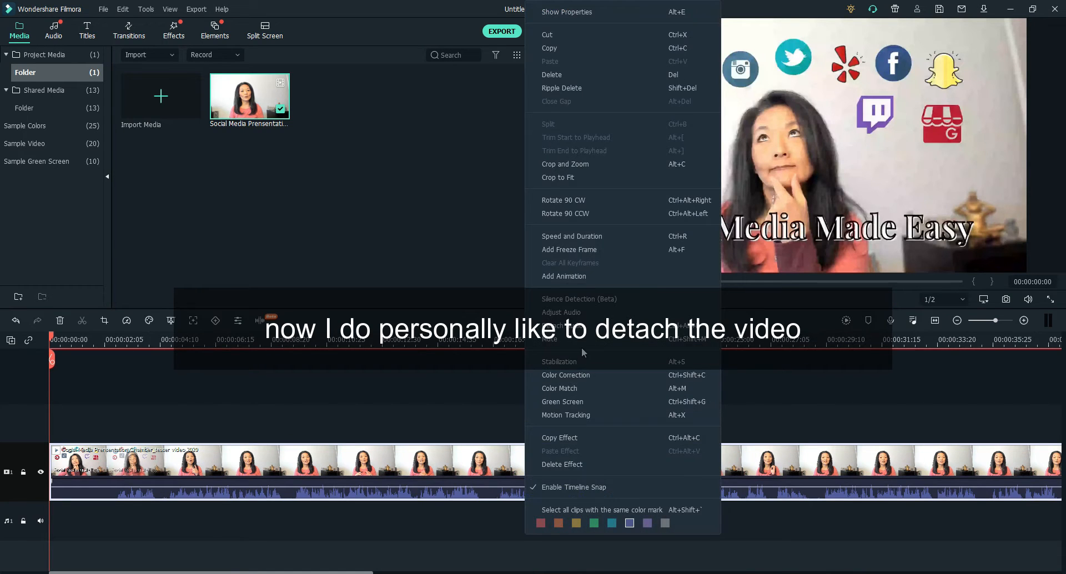
left_click(569, 326)
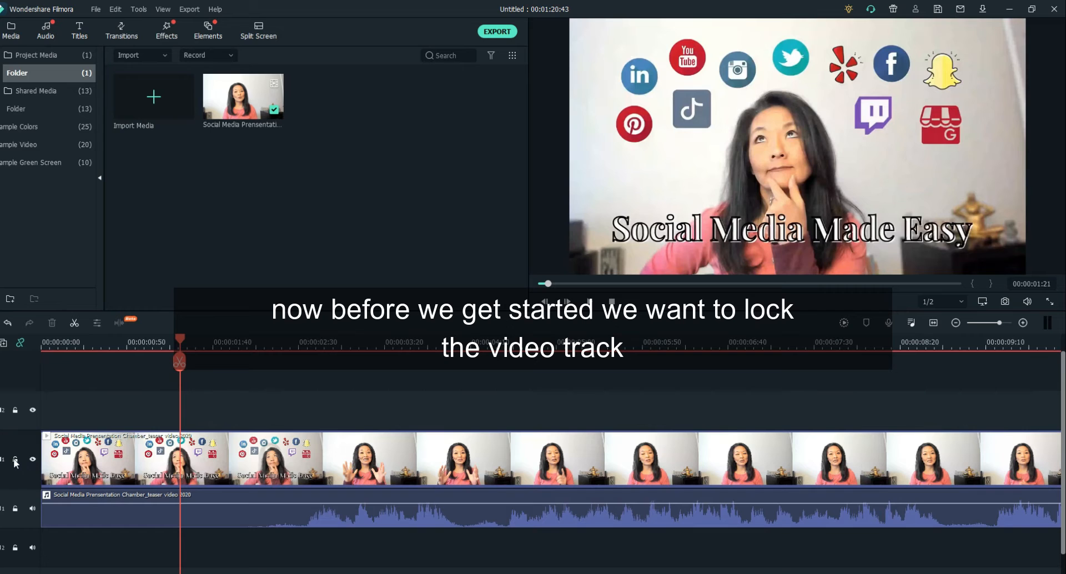
Step: Lock the timeline's video track that holds the presentation clip
left_click(13, 460)
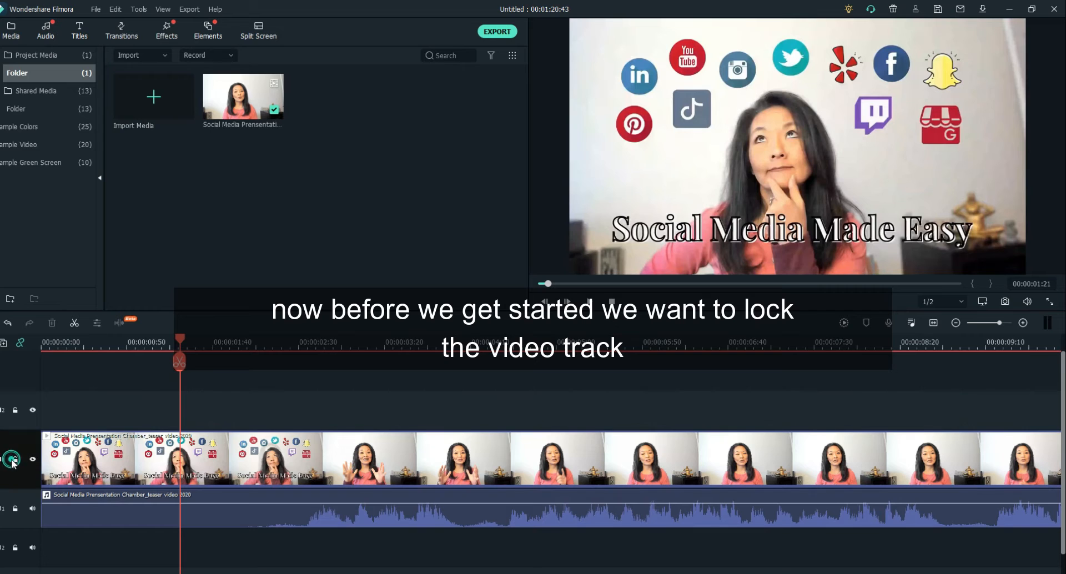
left_click(13, 461)
left_click(14, 461)
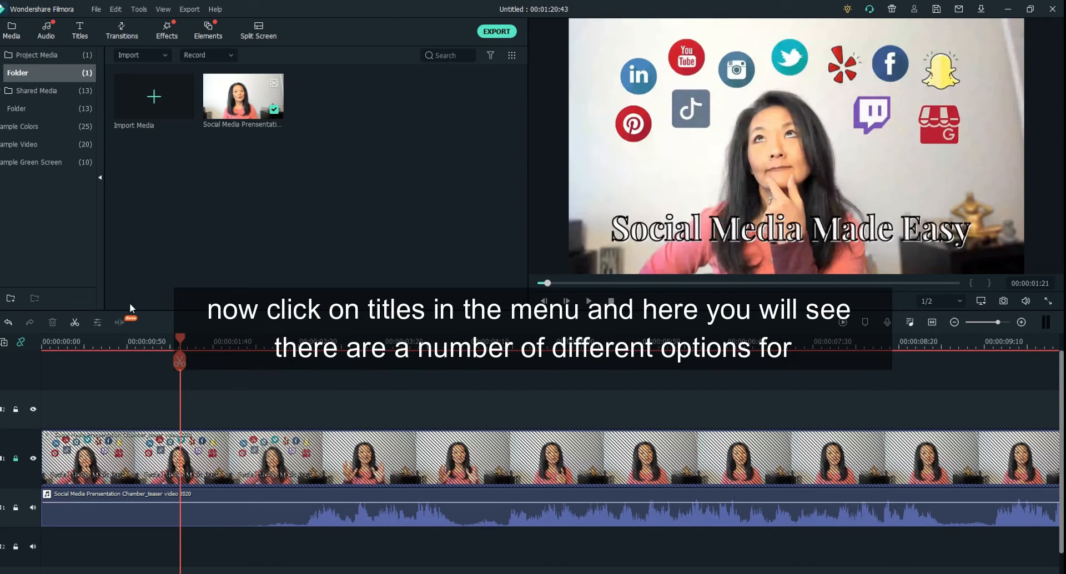
Step: Add the Subtitle 1 title to the track above the video and shorten it to end at about 00:00:02:50
left_click(82, 36)
left_click(81, 35)
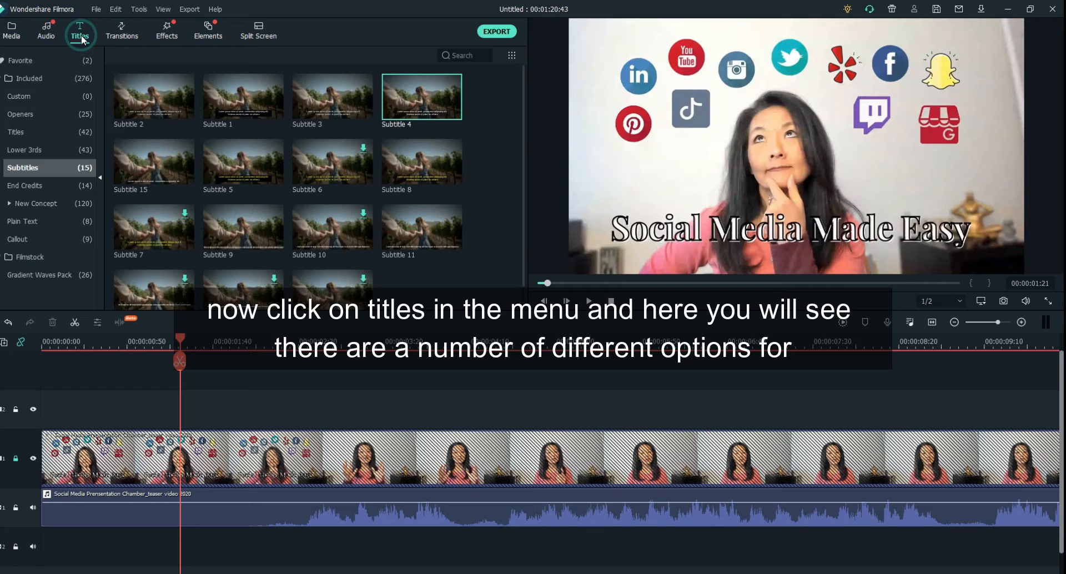
left_click(61, 78)
left_click(8, 78)
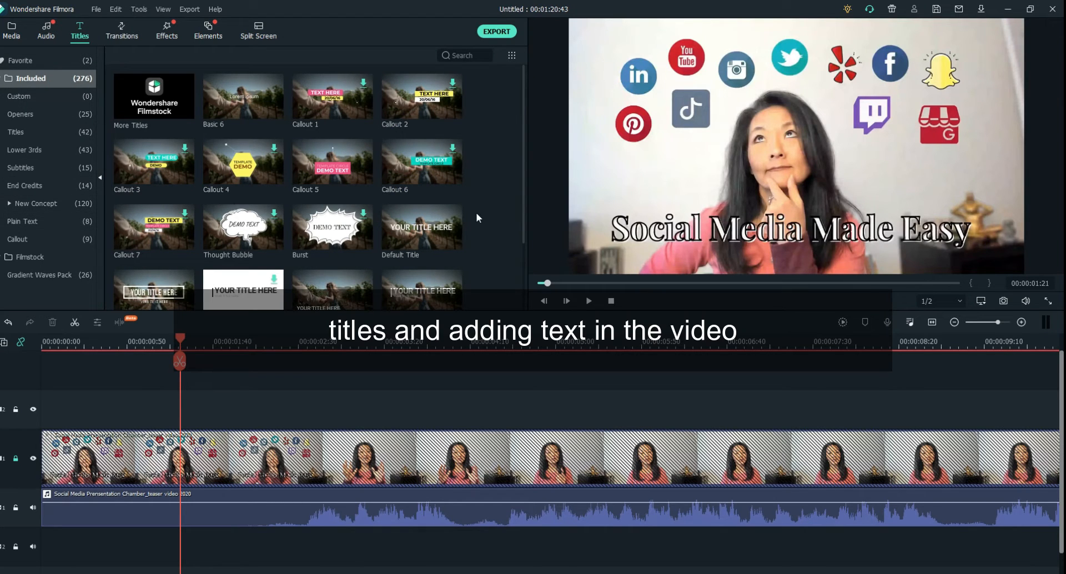
mouse_move(141, 173)
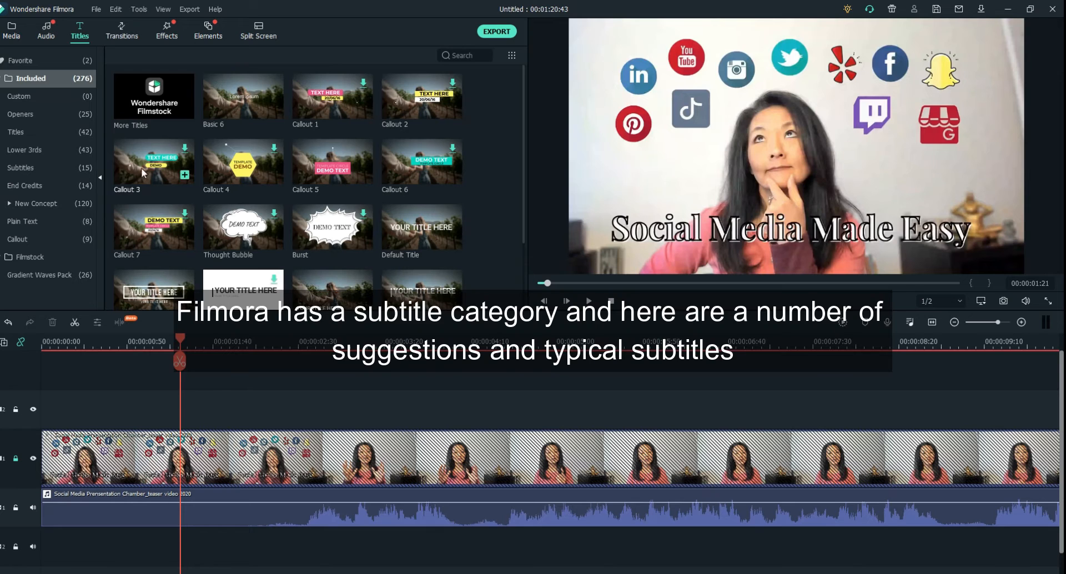
left_click(43, 166)
mouse_move(456, 248)
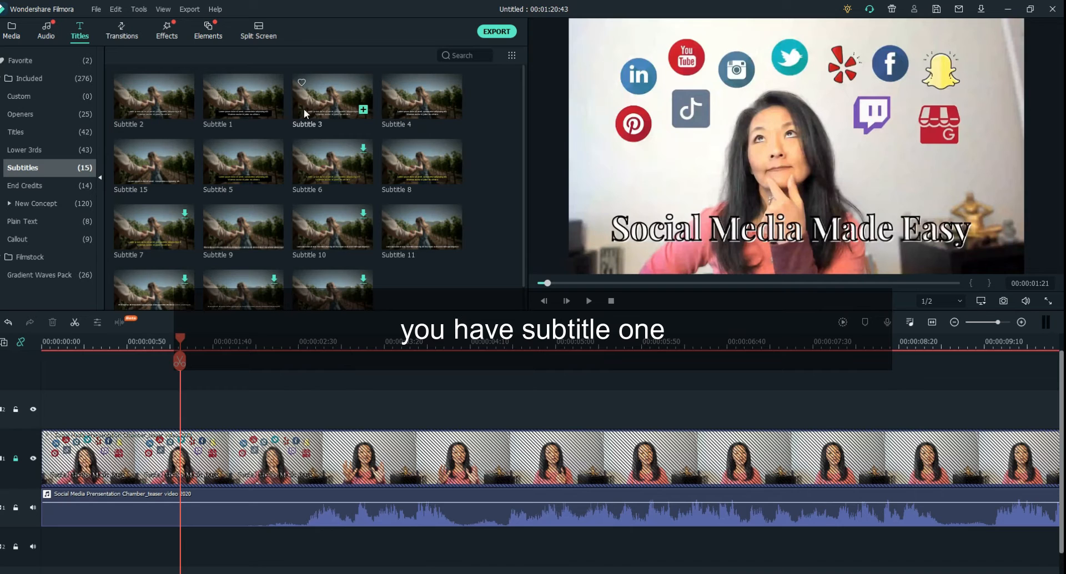
left_click_drag(253, 108, 387, 411)
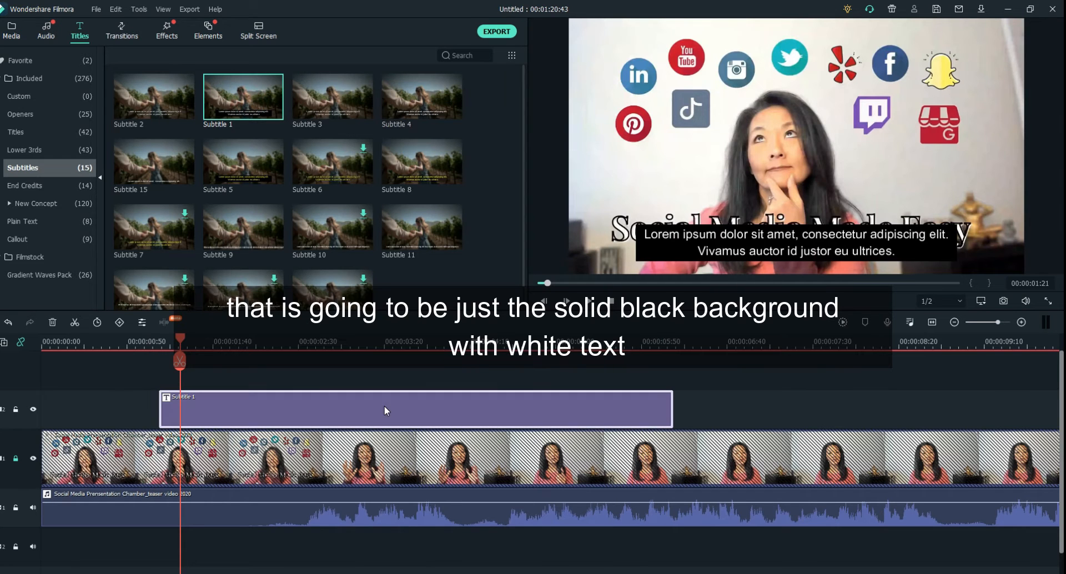
left_click_drag(672, 420, 335, 418)
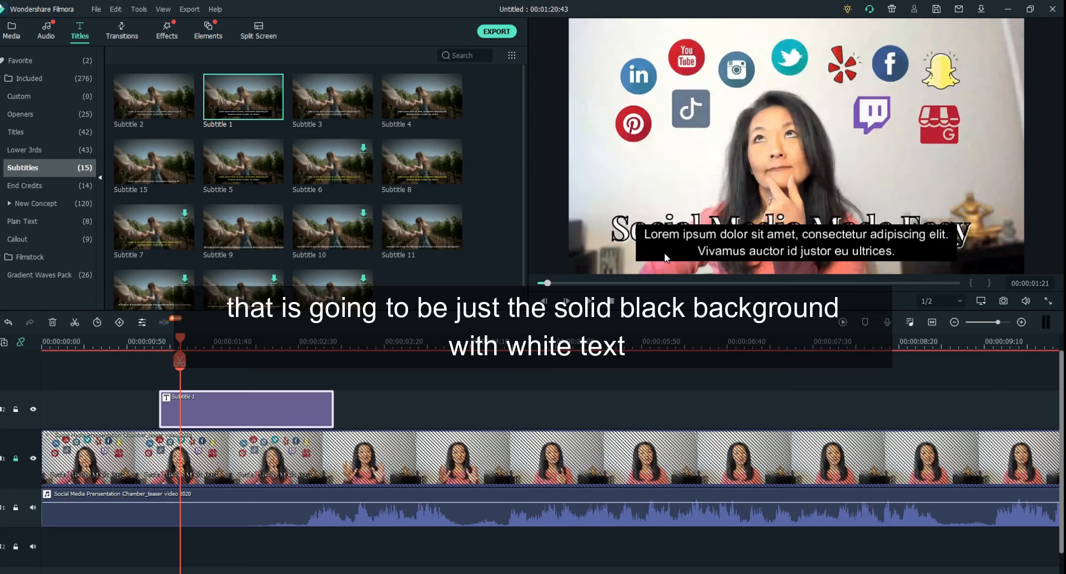
Step: Add the Subtitle 2 title directly after Subtitle 1, preview it at 00:00:07:00, and shorten it to about 00:00:04:20
left_click_drag(144, 101, 333, 422)
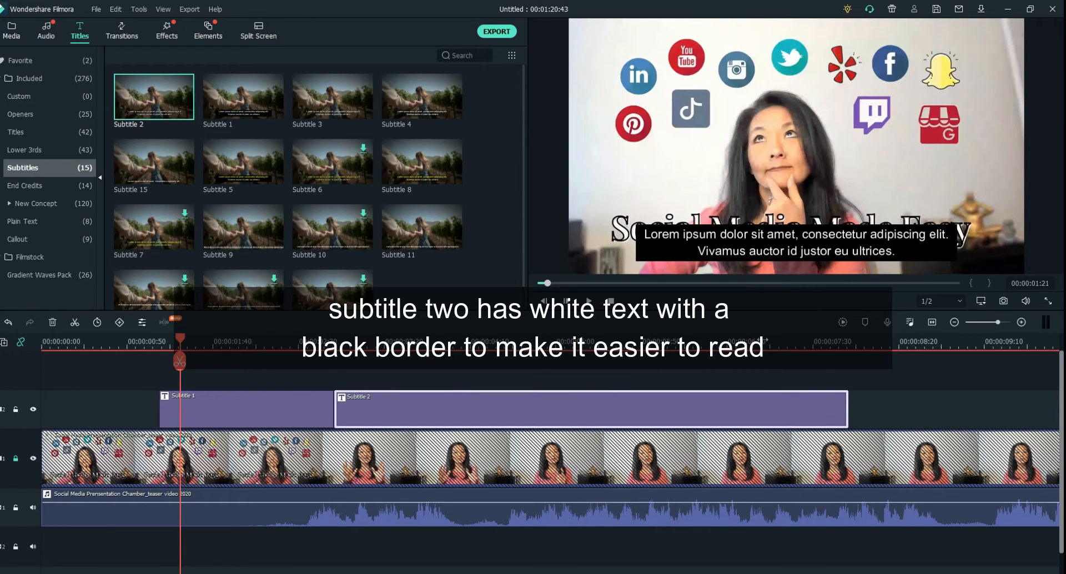
left_click(761, 391)
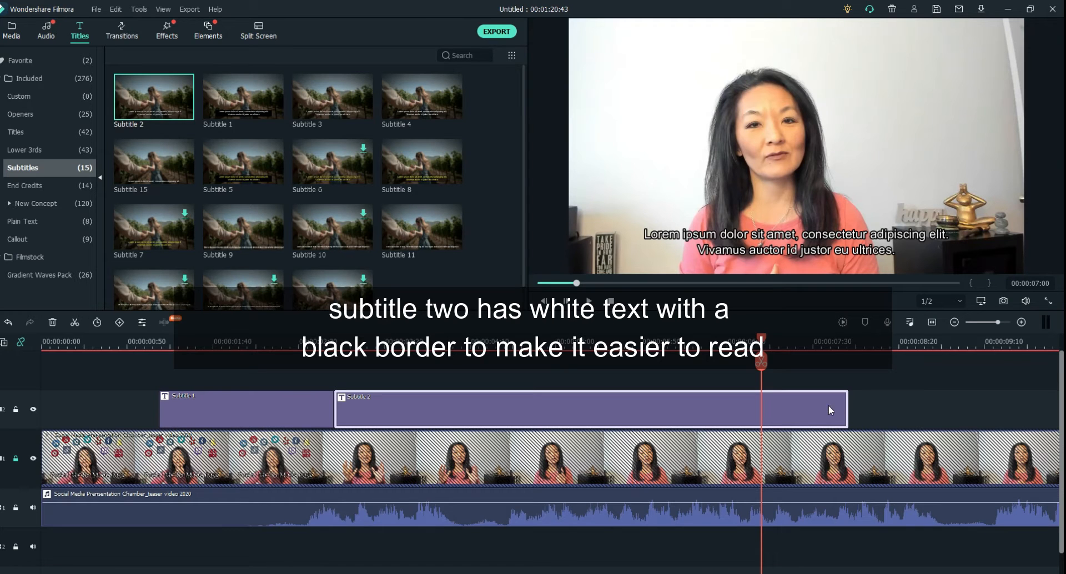
left_click_drag(848, 415, 489, 415)
Step: Add the Subtitle 3 title after Subtitle 2, shorten it to end near 00:00:06:00, and place Subtitle 4 directly behind it
left_click_drag(332, 97, 501, 401)
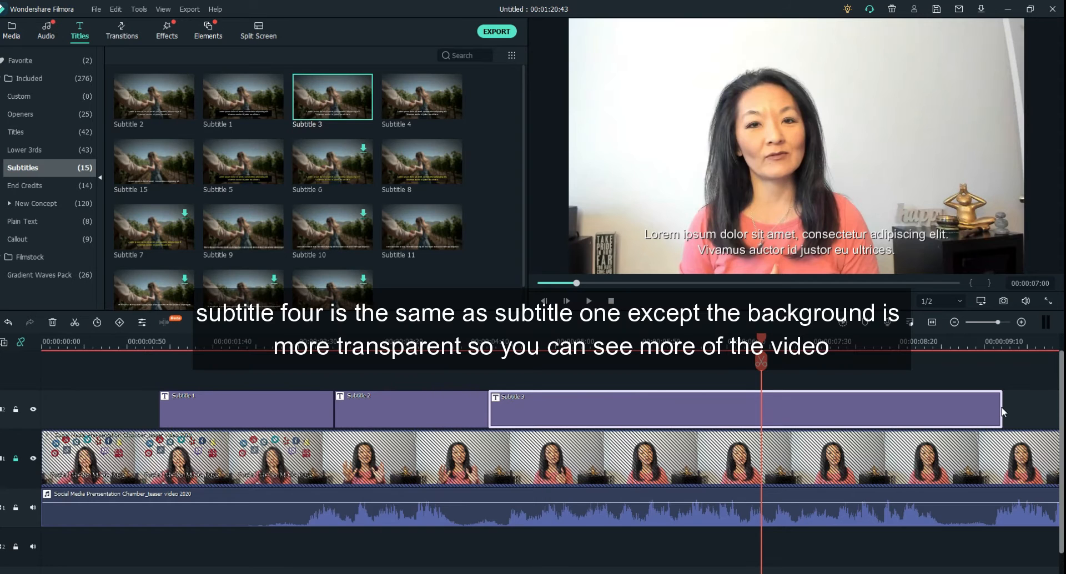
left_click_drag(1001, 408, 656, 409)
left_click_drag(411, 111, 669, 395)
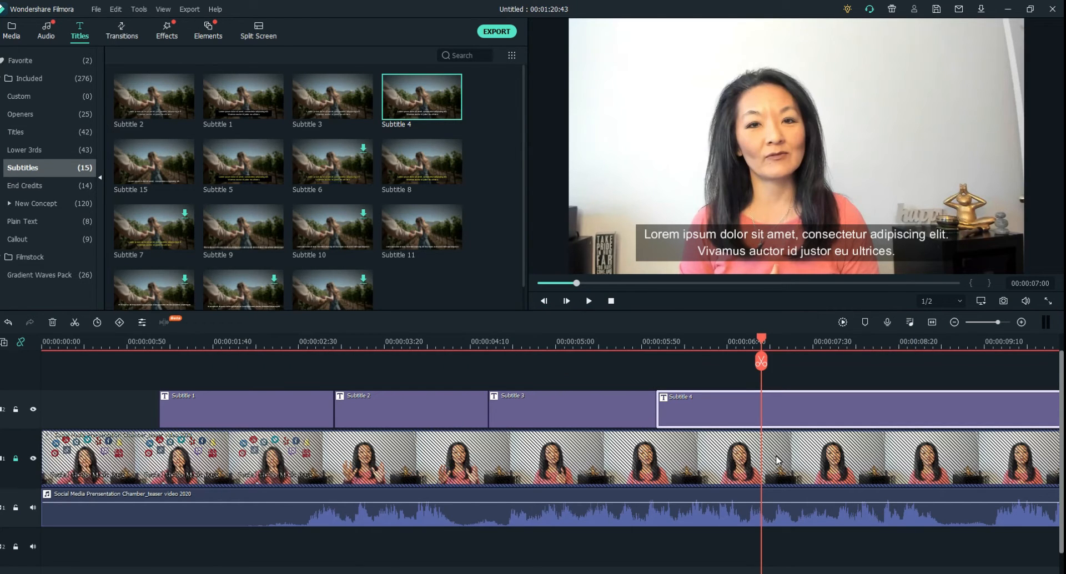
Step: Delete the Subtitle 4, Subtitle 3 and Subtitle 2 clips from the title track
left_click(707, 411)
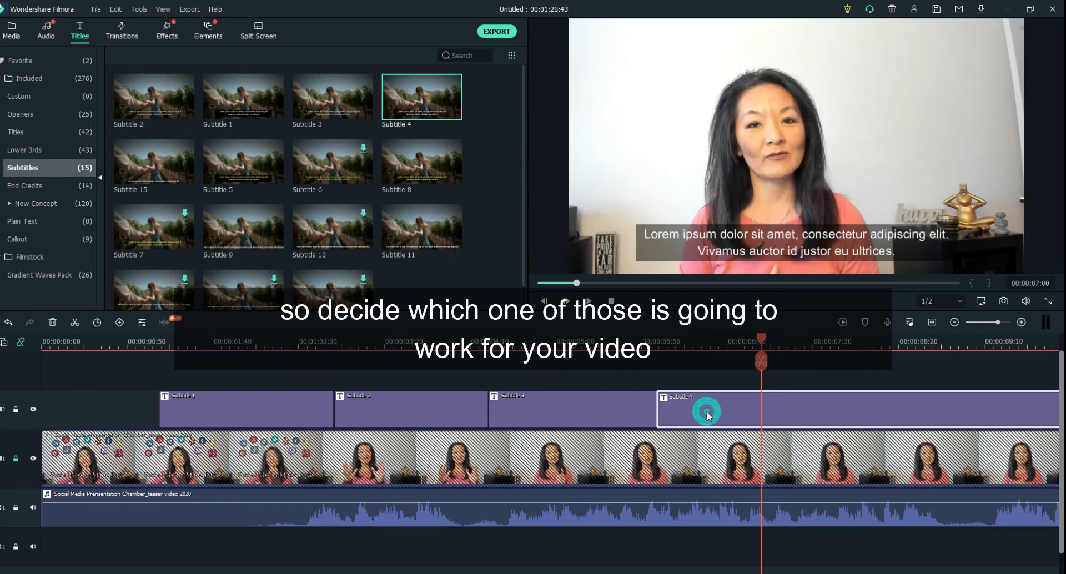
key("Delete")
left_click(638, 404)
key("Delete")
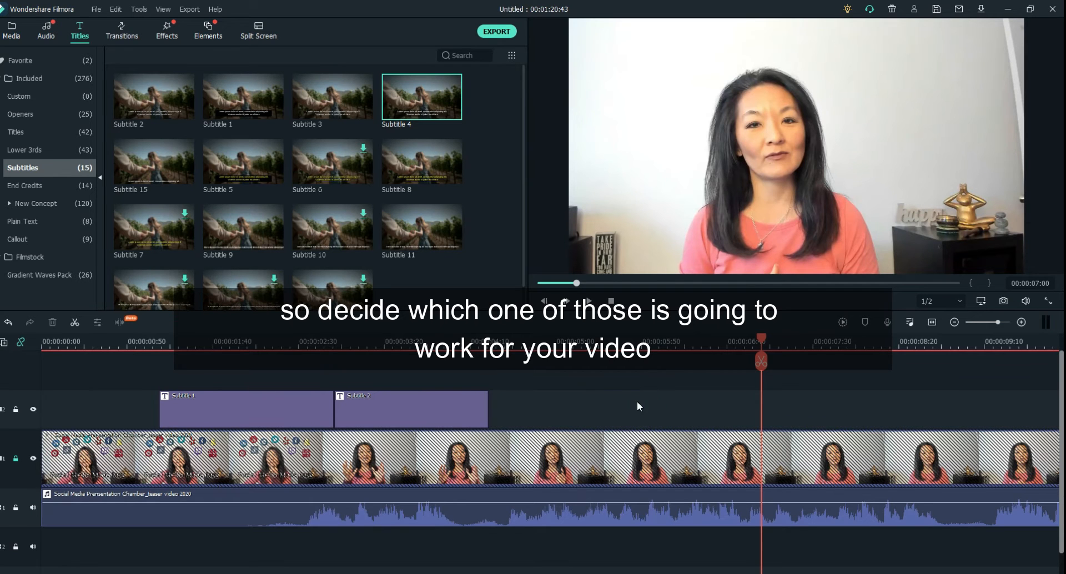
left_click(415, 397)
key("Delete")
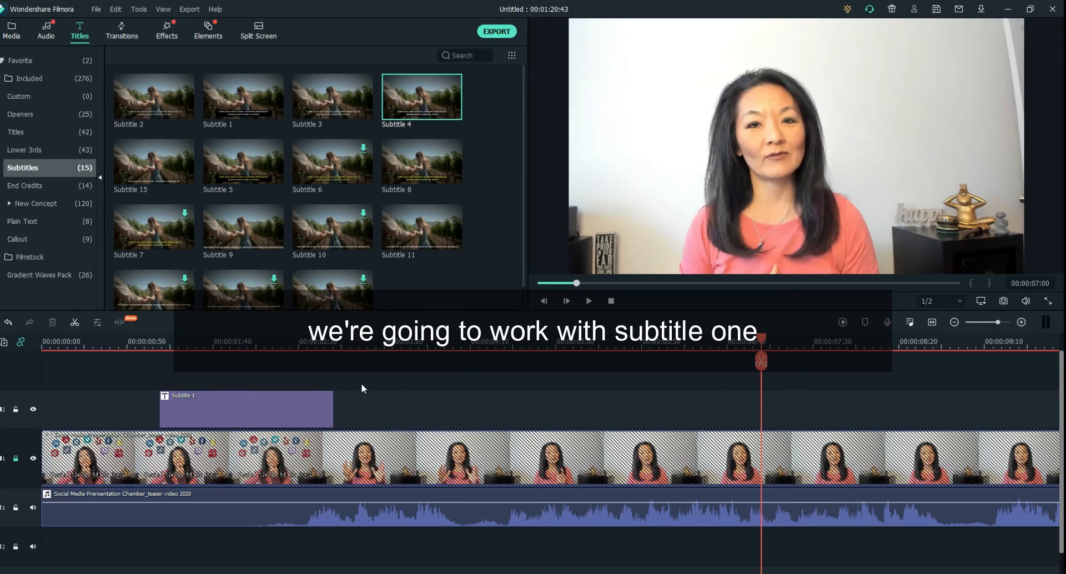
Step: Set the playhead to 00:00:02:34, just before the speech starts, and align the start of the Subtitle 1 clip with it
left_click(236, 347)
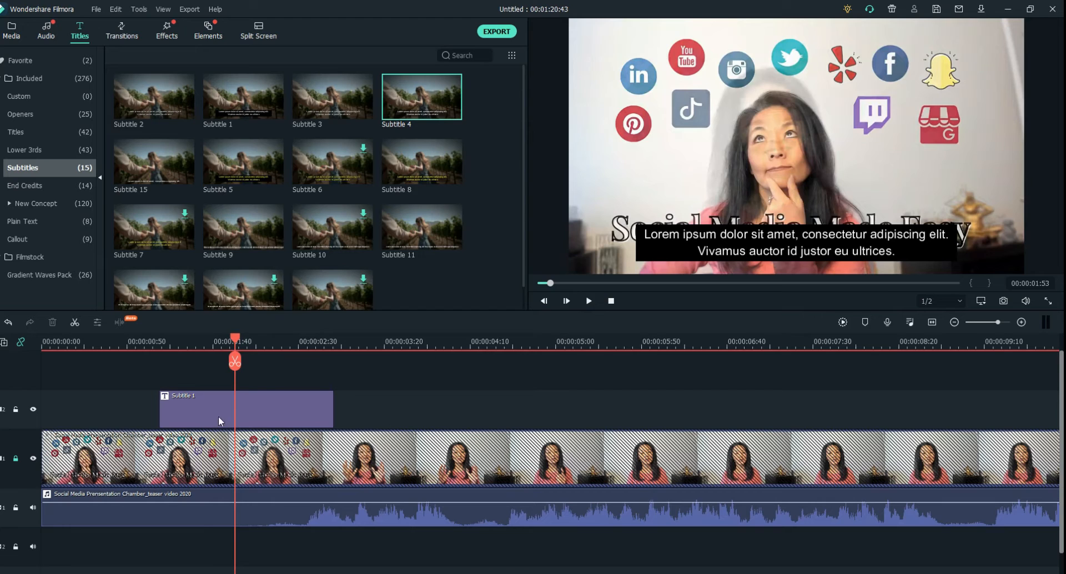
left_click_drag(248, 411, 398, 411)
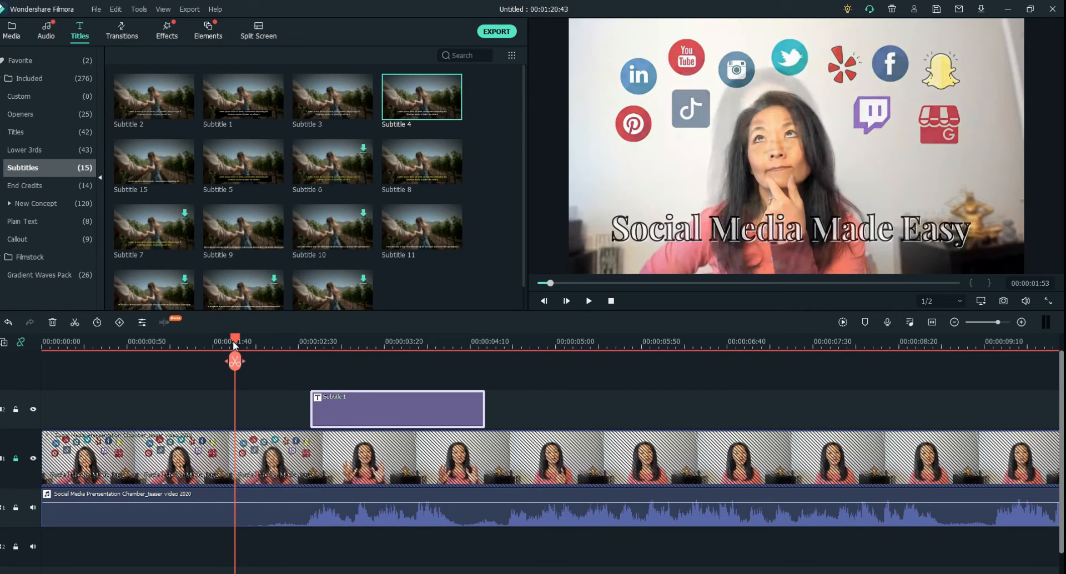
left_click_drag(233, 338, 303, 350)
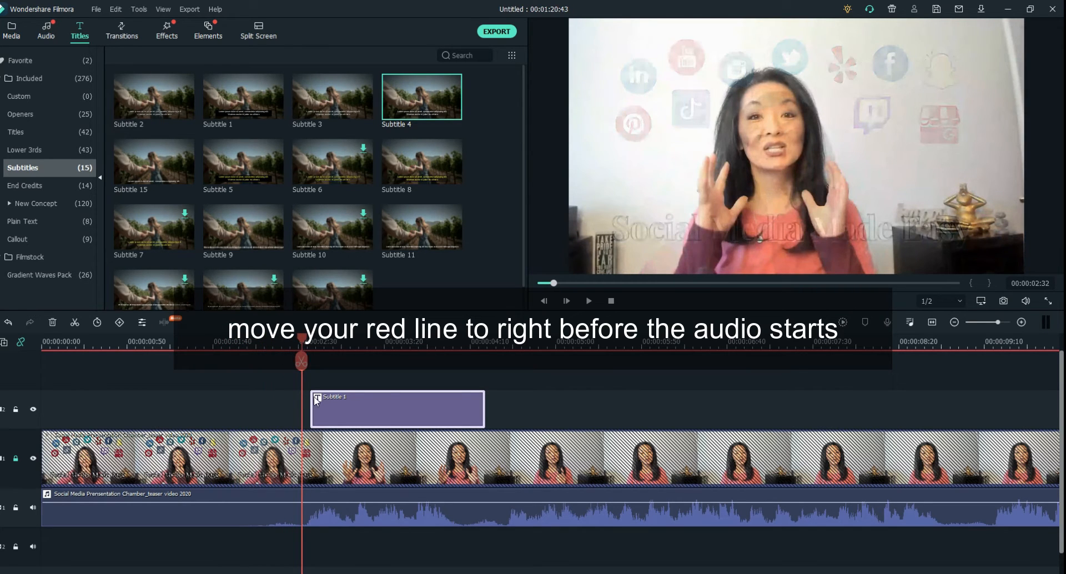
left_click(305, 340)
left_click_drag(305, 340, 307, 338)
left_click_drag(359, 404, 349, 408)
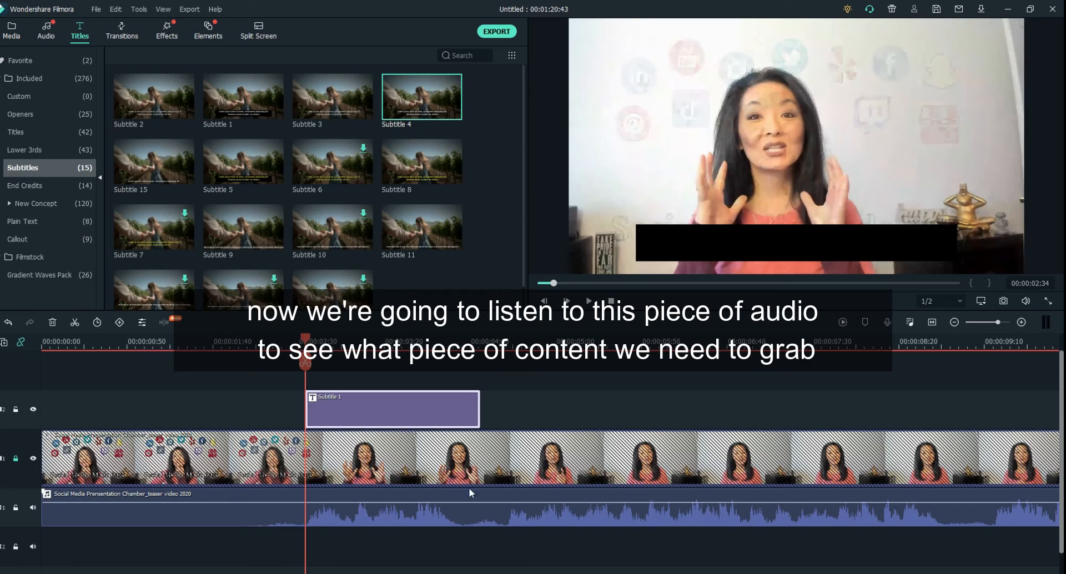
Step: Shorten the Subtitle 1 clip to the end of the first spoken phrase and play that section to hear its words
left_click_drag(480, 403, 461, 403)
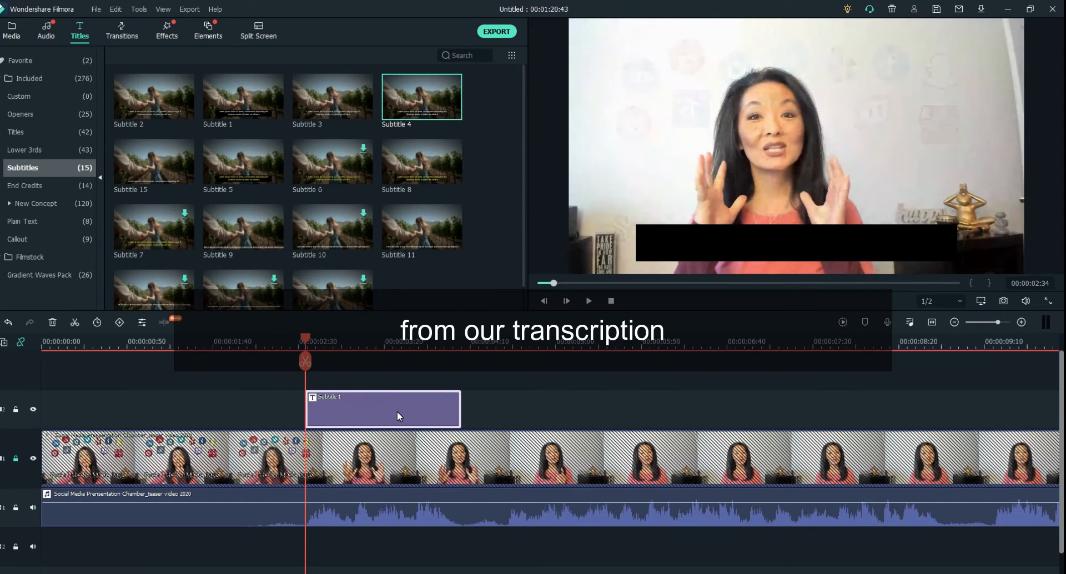
left_click(587, 301)
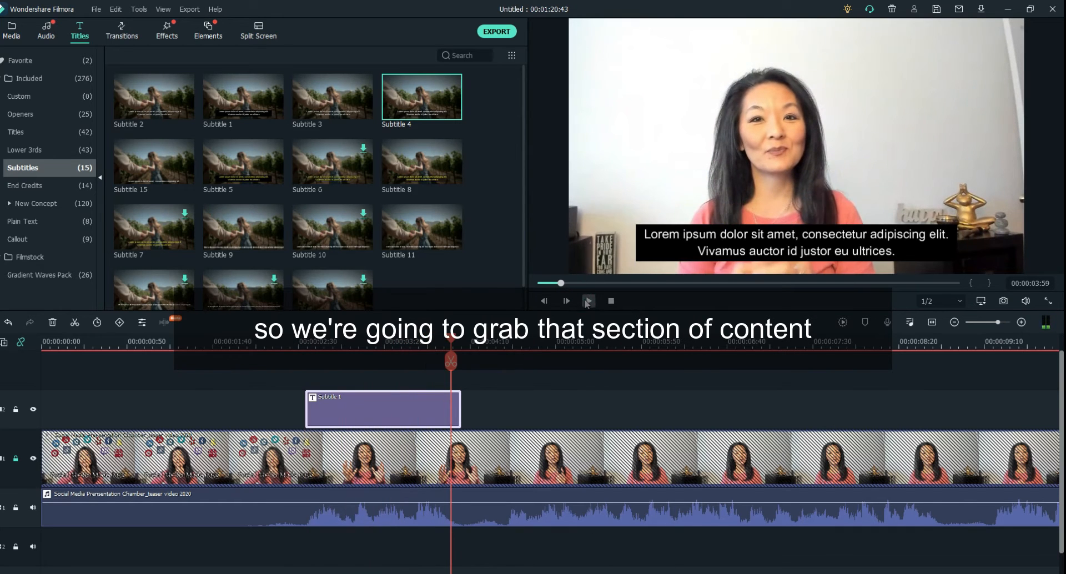
left_click(508, 344)
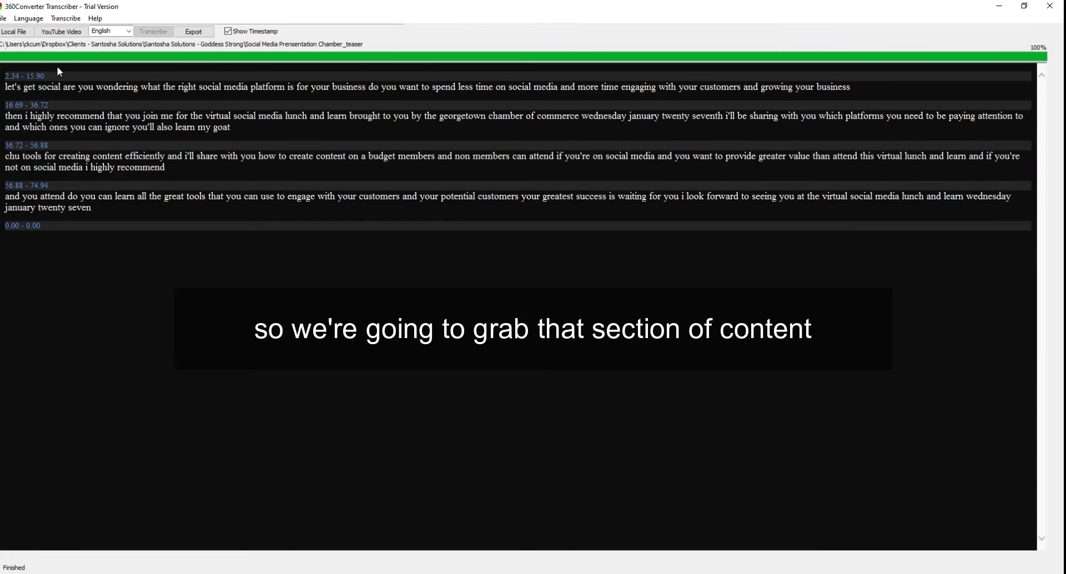
Step: Copy "let's get social" from the 360Converter transcript and replace the placeholder text of the Subtitle 1 clip in Filmora with it
left_click_drag(63, 86, 5, 87)
key("ctrl+c")
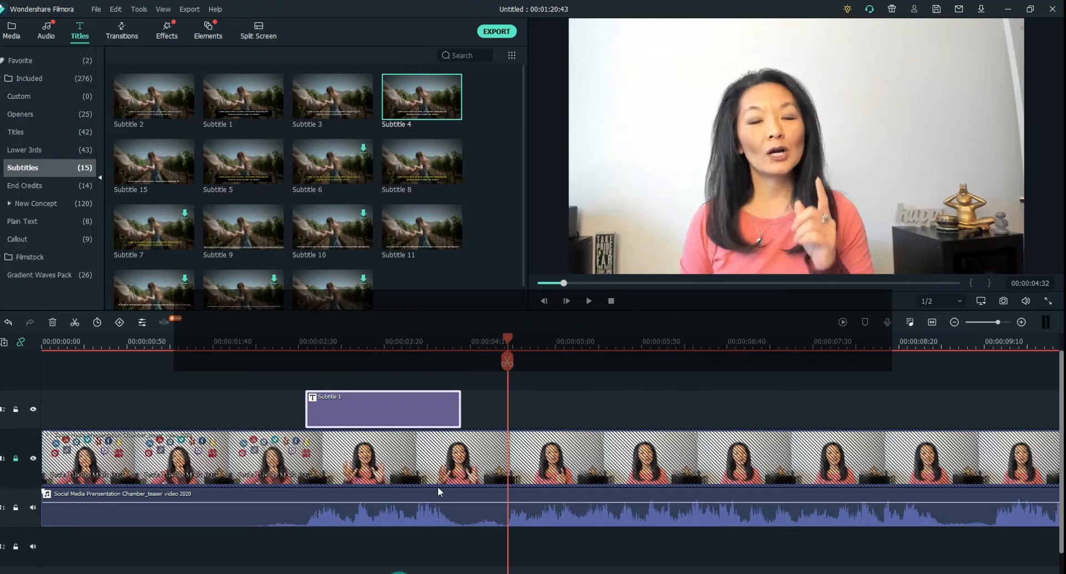
double_click(358, 408)
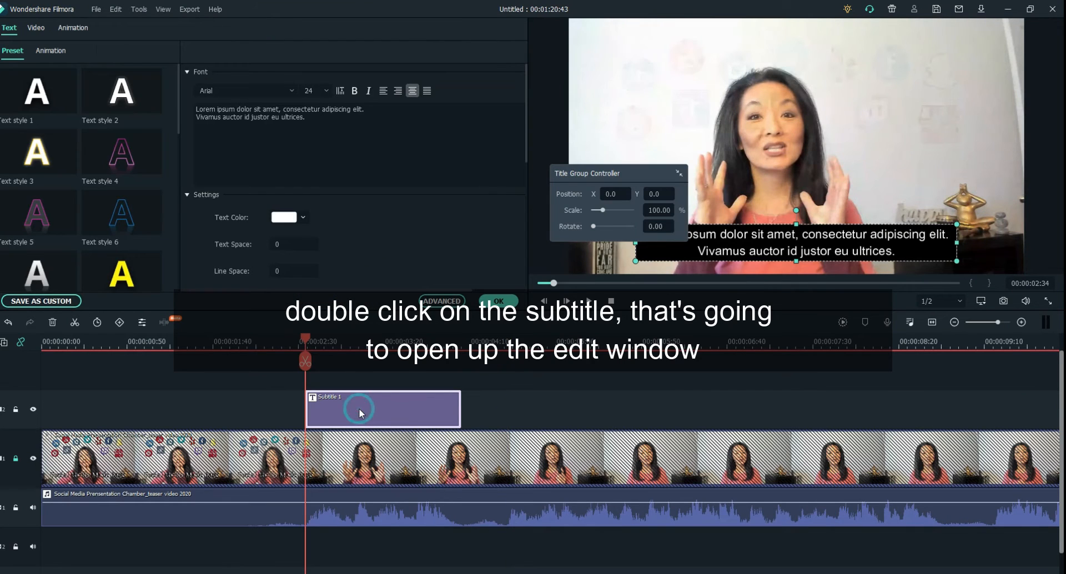
left_click(322, 127)
key("ctrl+a")
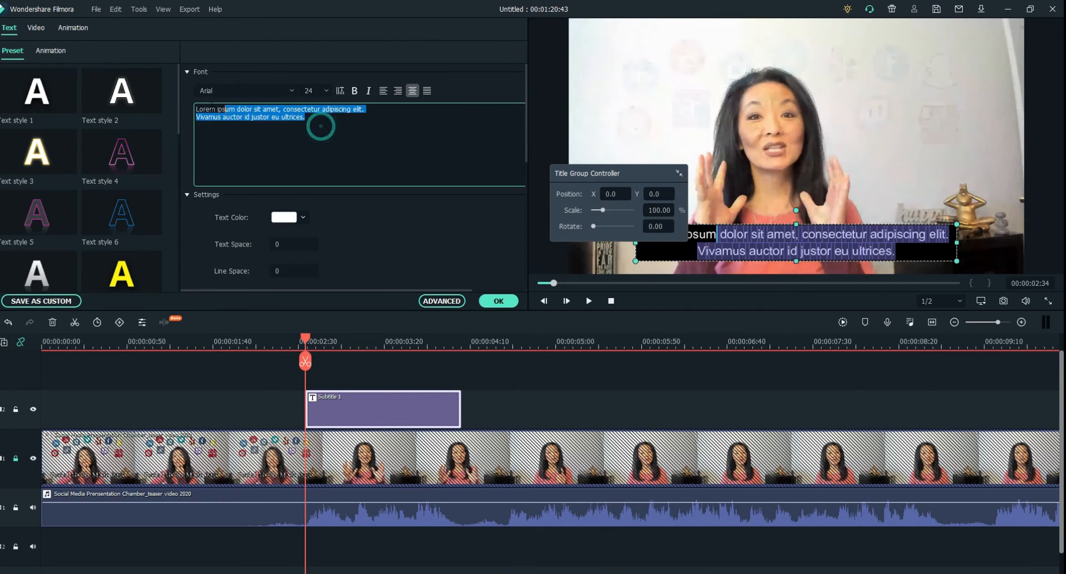
key("ctrl+v")
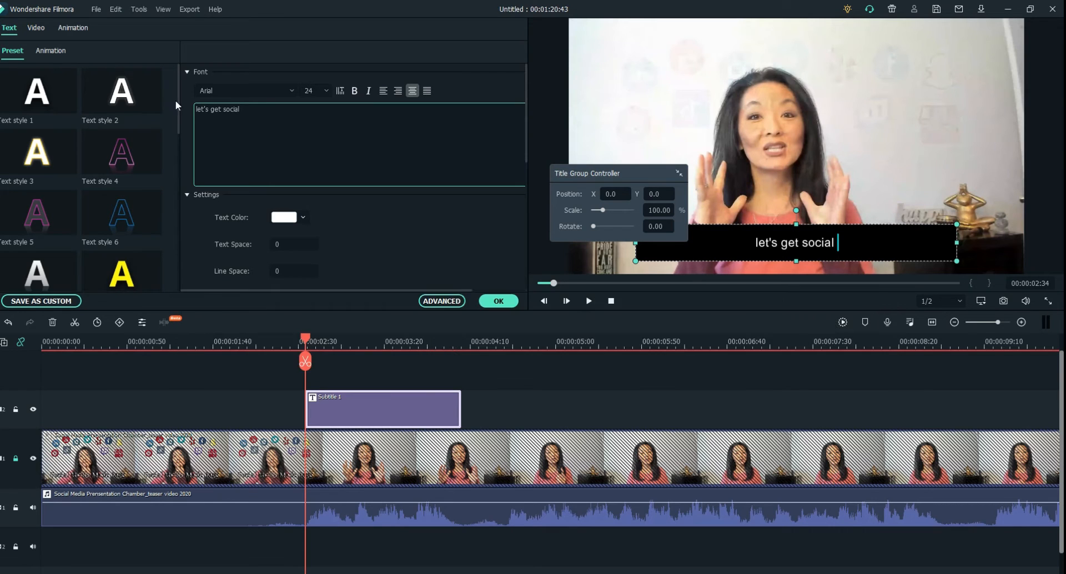
Step: Edit the subtitle to read "Let's get social!" and try its box at the top of the frame before returning it near the bottom
left_click(197, 109)
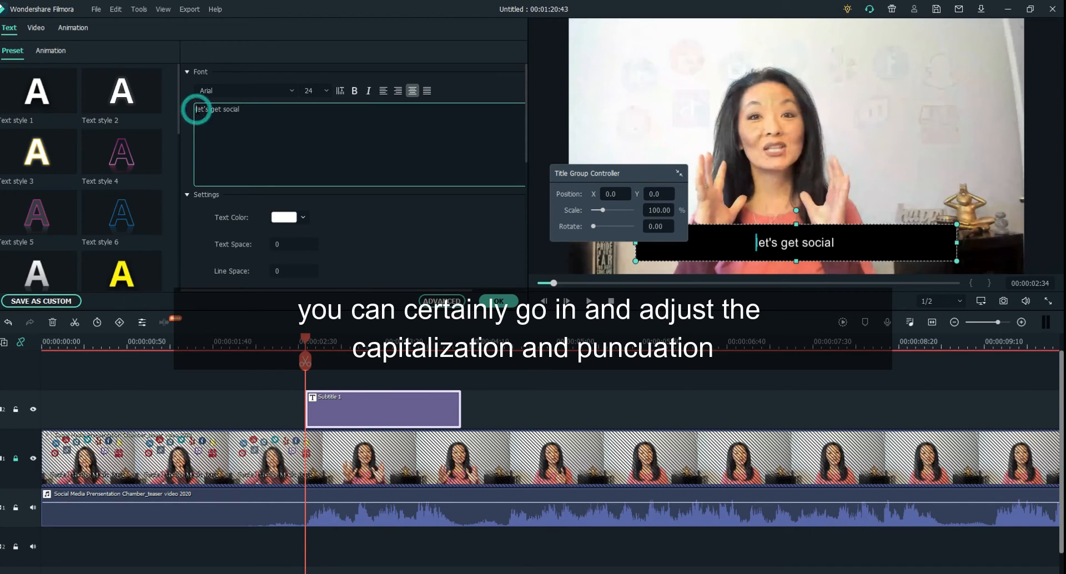
key("Delete")
type("L")
left_click(248, 108)
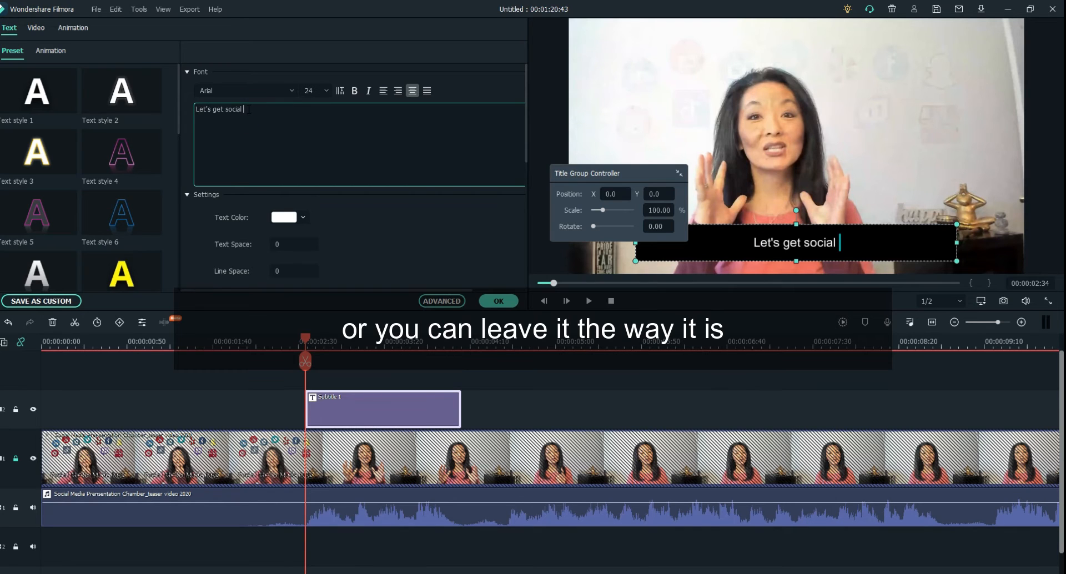
type("!")
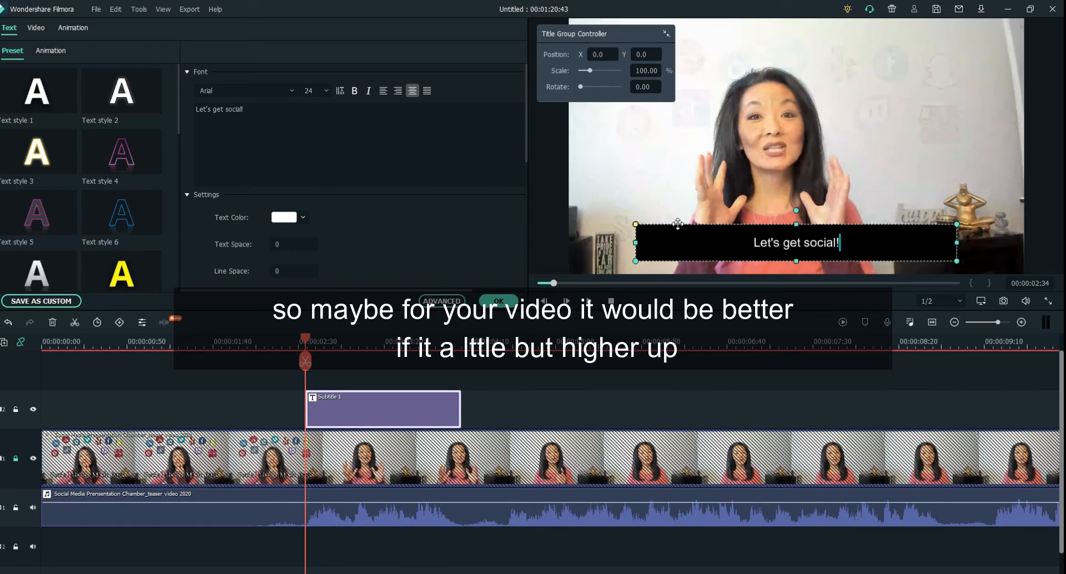
left_click_drag(678, 224, 674, 29)
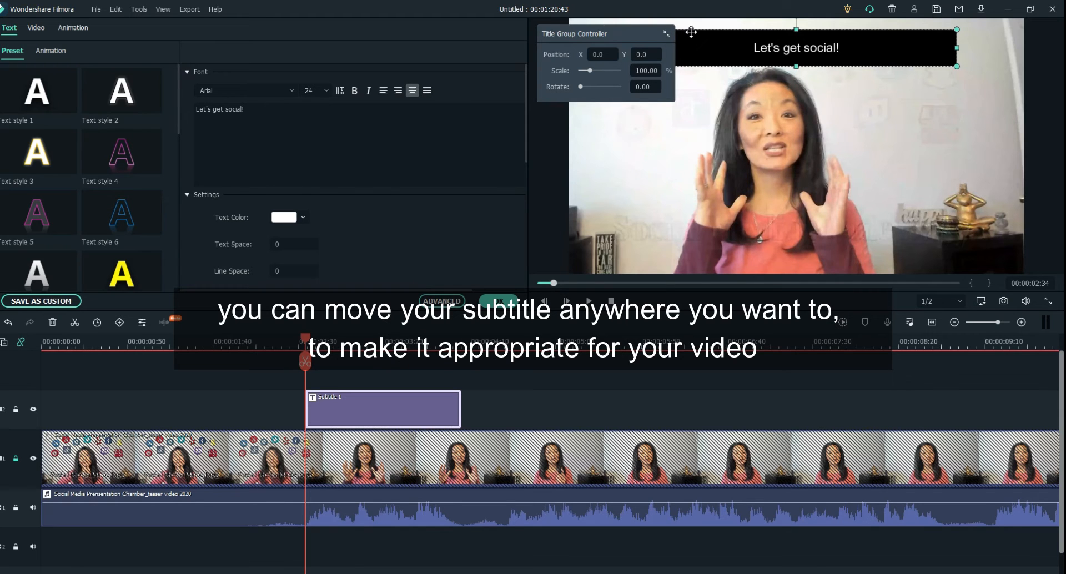
left_click_drag(691, 32, 691, 226)
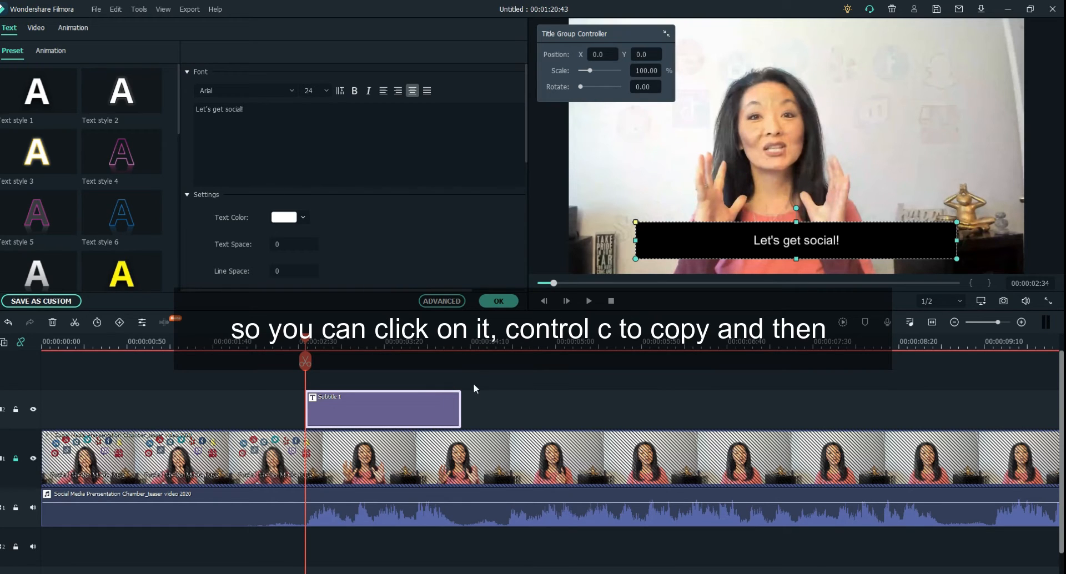
Step: Copy the Subtitle 1 clip and paste the duplicate where the second spoken phrase starts, at about 00:00:04:30
left_click(464, 405)
left_click_drag(307, 336, 505, 341)
key("ctrl+v")
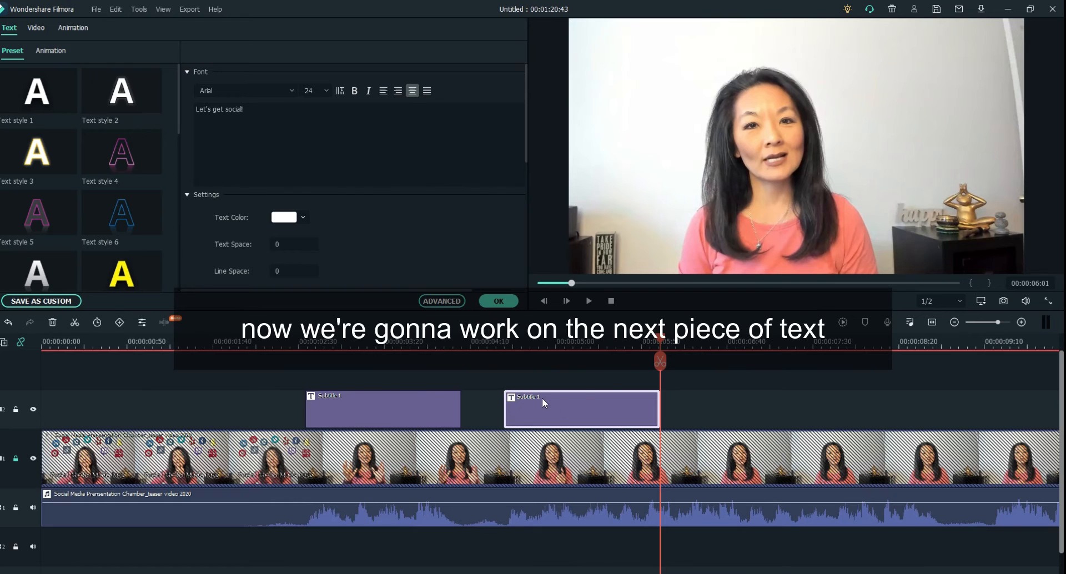
Step: Extend the duplicated subtitle clip to the natural speech break near 00:00:08:50 and play that section from 00:00:04:25
left_click(501, 361)
left_click_drag(503, 359, 497, 359)
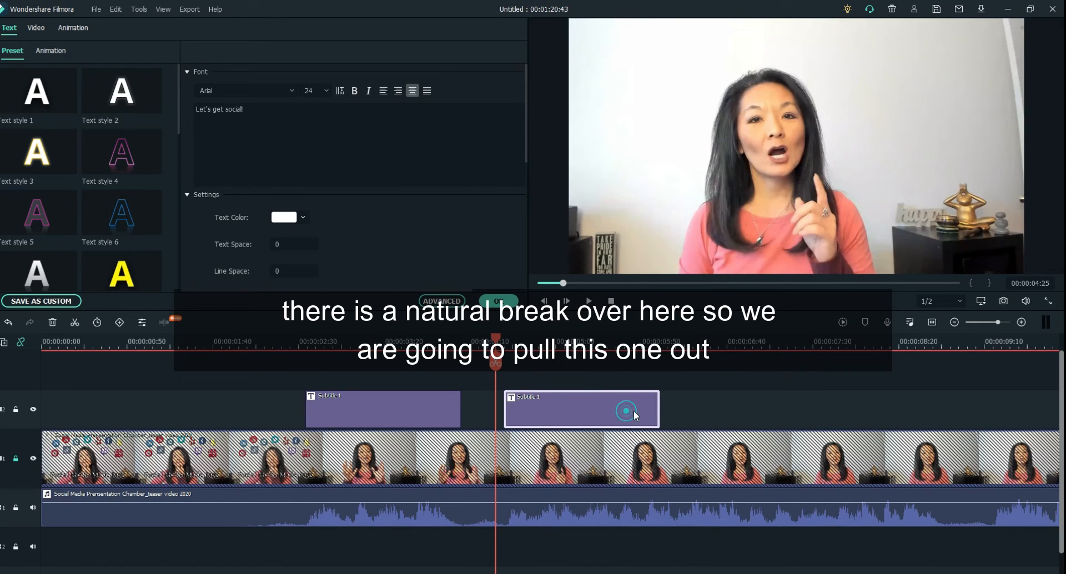
left_click_drag(672, 405, 960, 405)
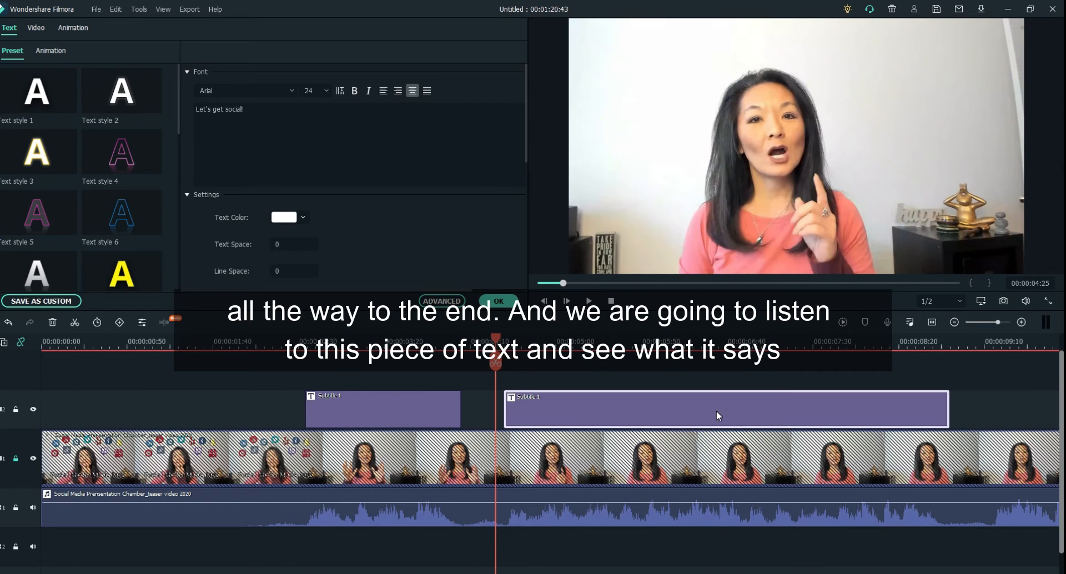
left_click(588, 301)
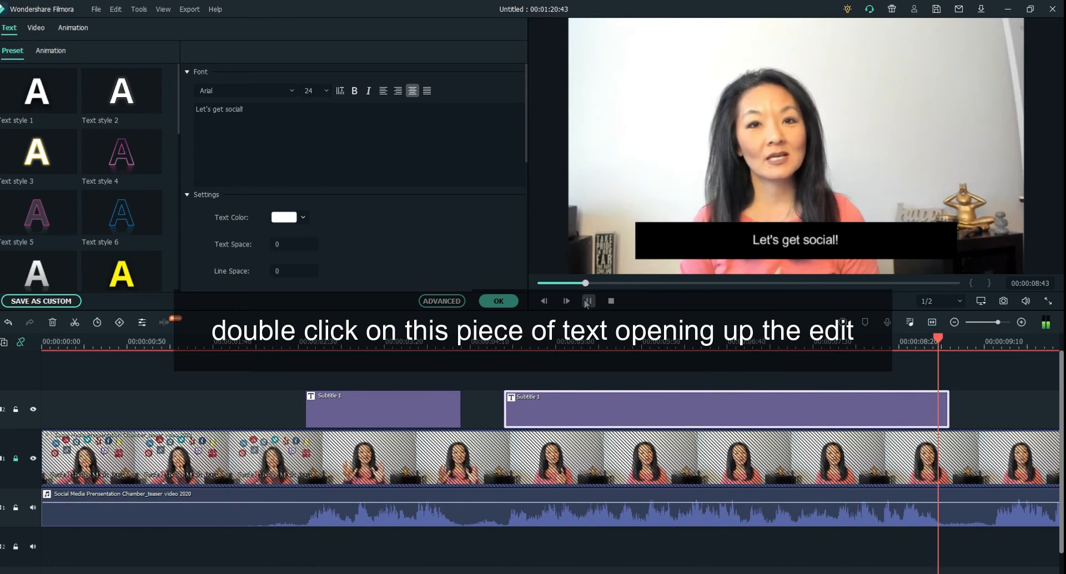
left_click(586, 304)
Step: Replace the second subtitle's text with the transcript phrase "are you wondering what the right social media platform is for your business", breaking the line after "media"
double_click(578, 409)
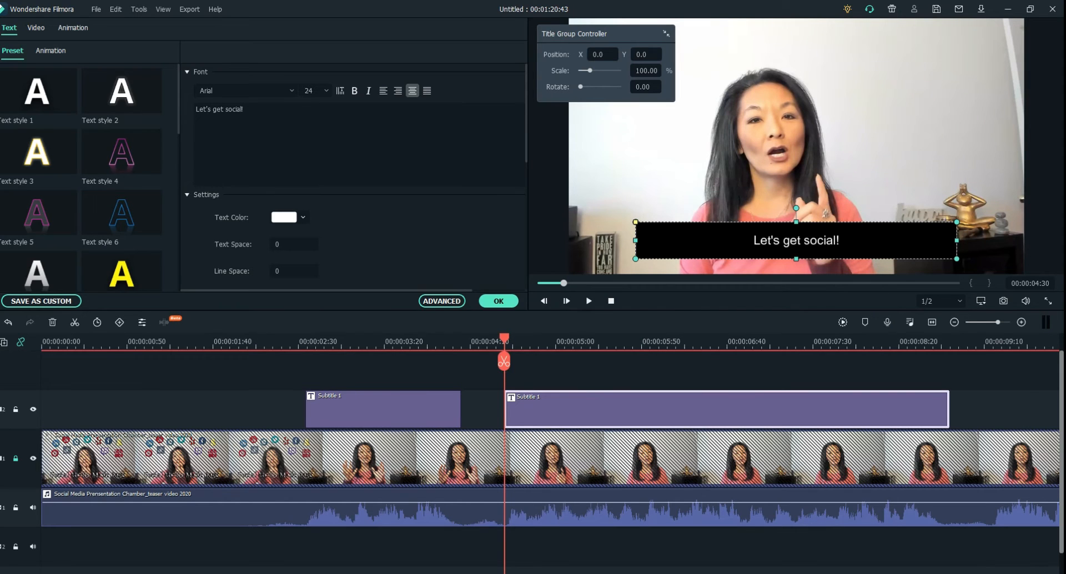
mouse_move(510, 573)
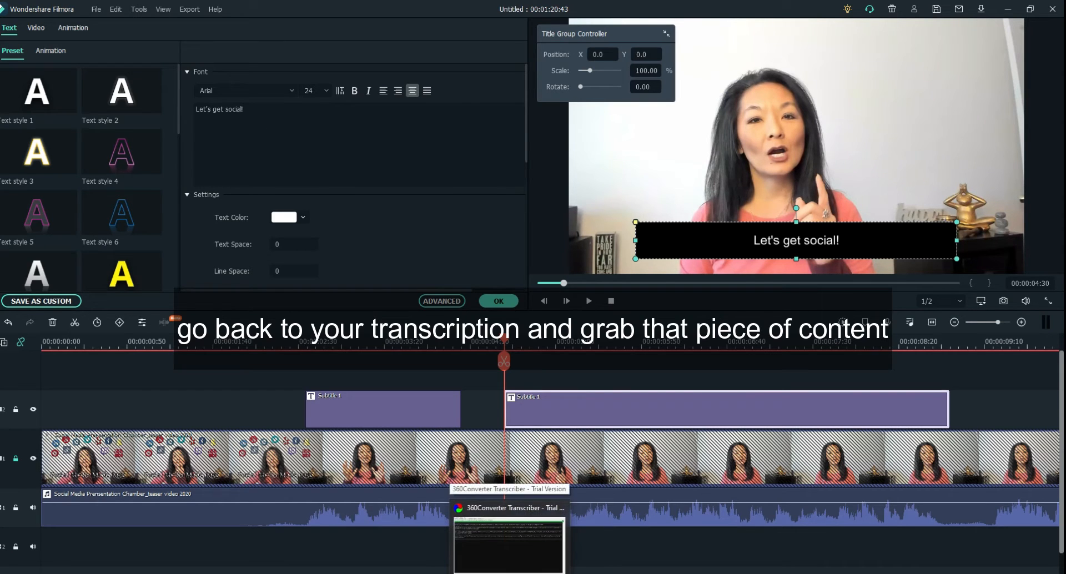
left_click(511, 547)
left_click(66, 87)
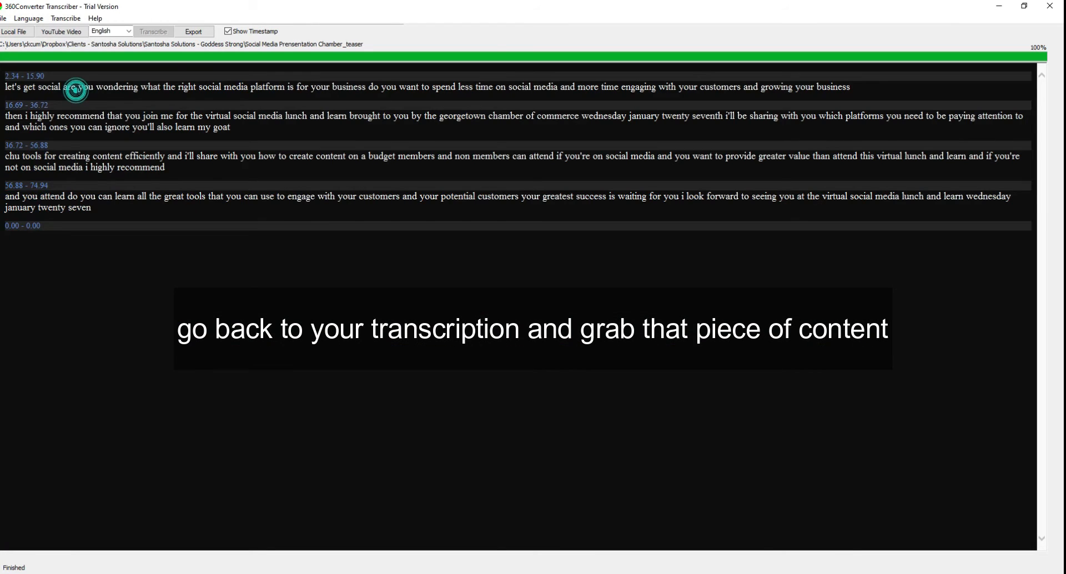
left_click_drag(64, 87, 368, 89)
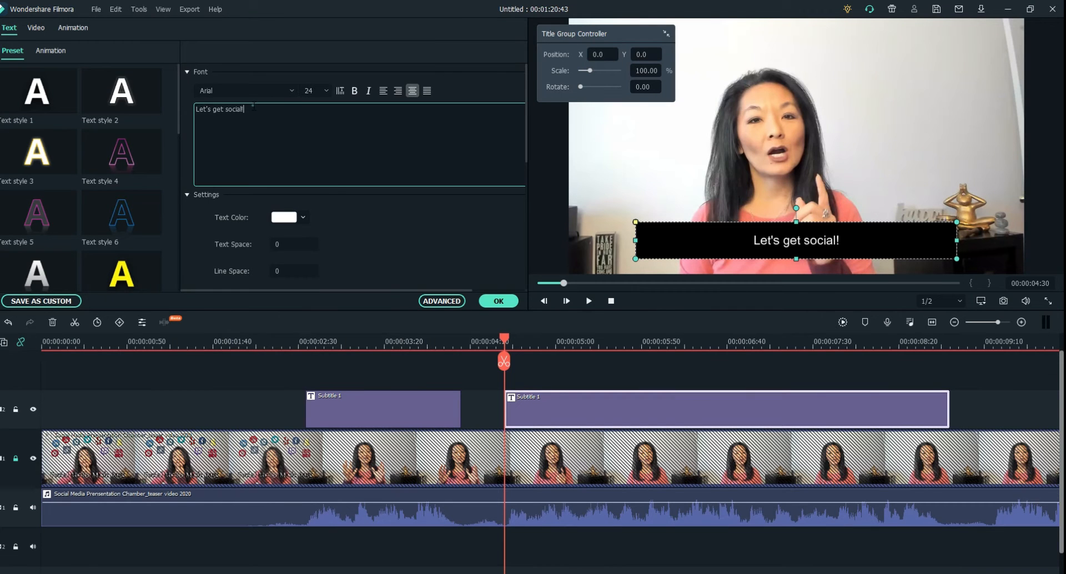
type("are you wondering what the right social media platform is for your business")
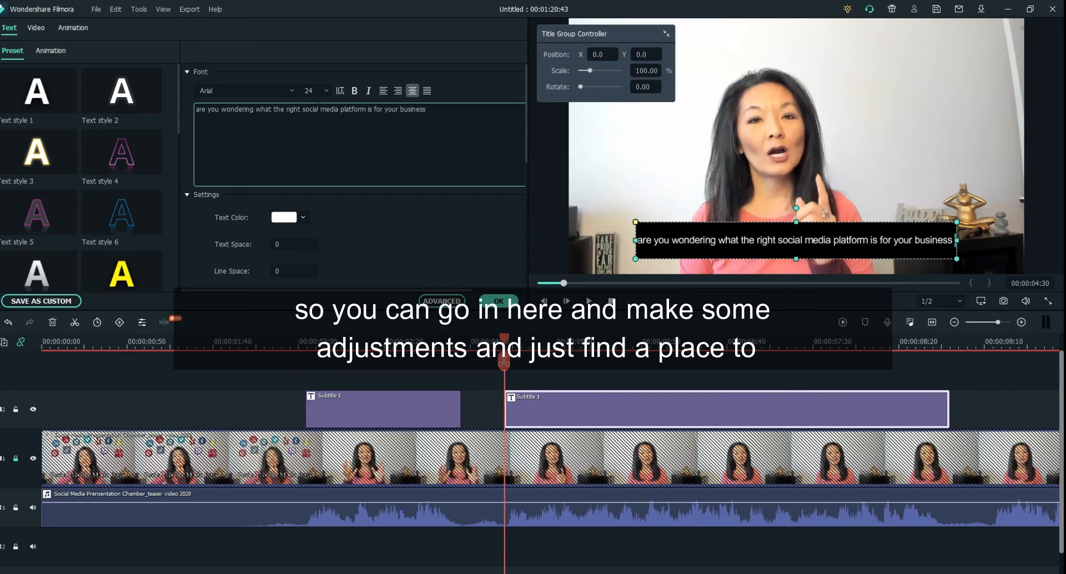
left_click(338, 110)
key("Return")
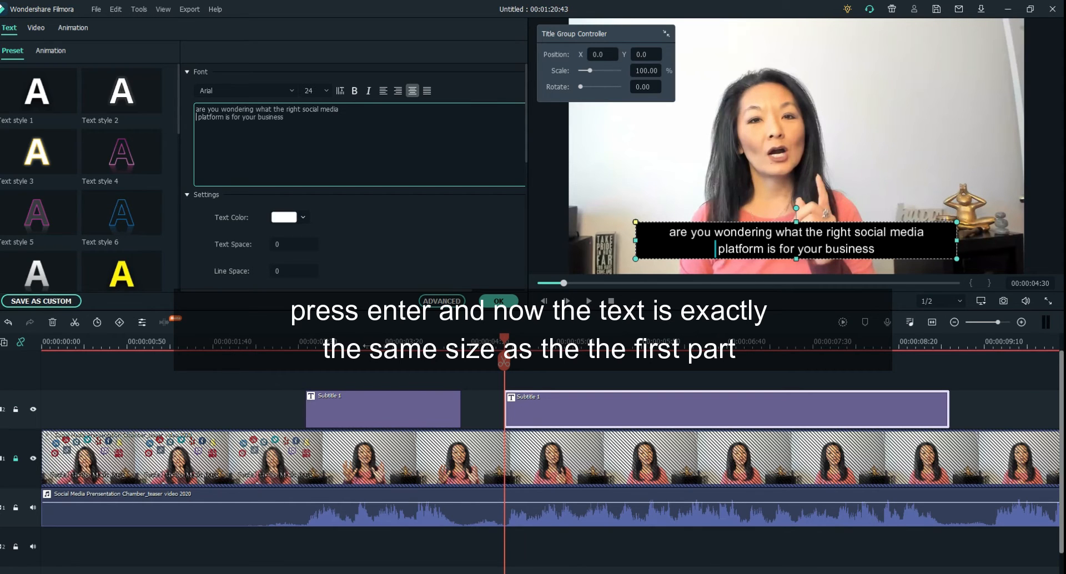
Step: Play the video from 00:00:02:16 to check how both subtitles look
left_click(367, 346)
left_click(275, 347)
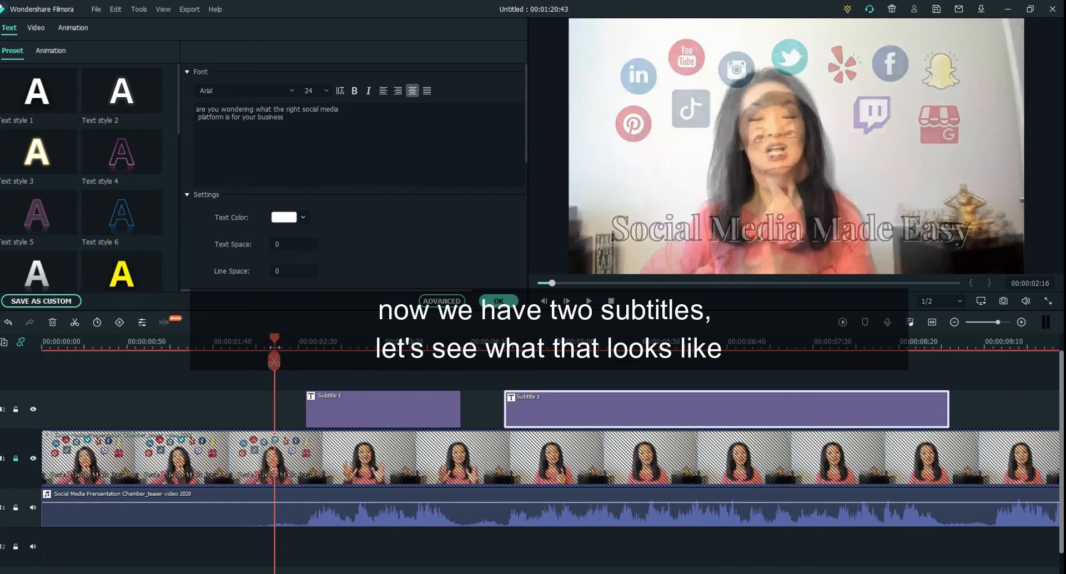
left_click(589, 301)
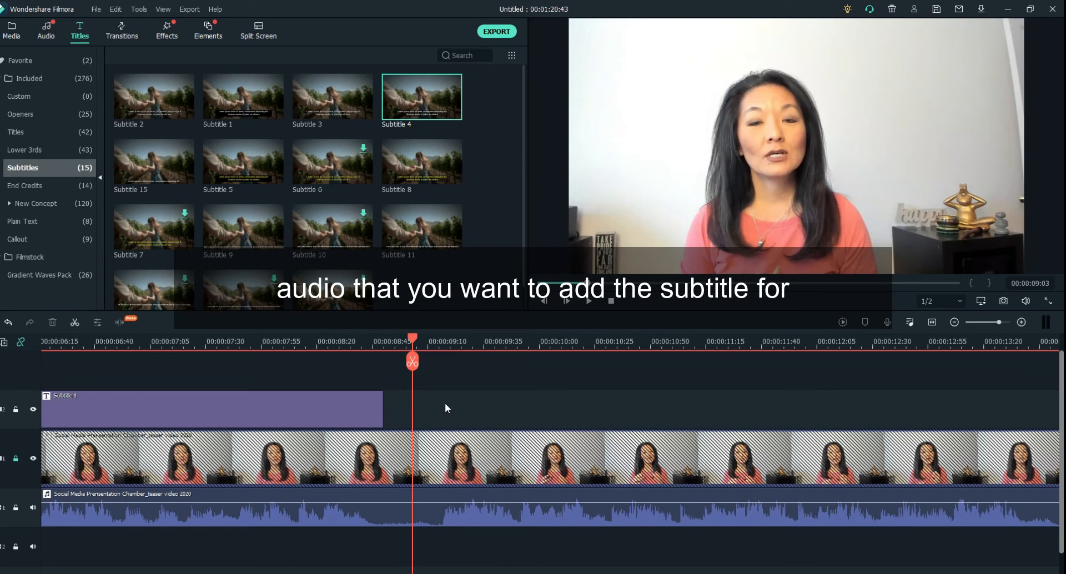
Step: Paste another copy of the second subtitle at 00:00:09:03 and shift it to start with the speech at 00:00:09:15
key("ctrl+v")
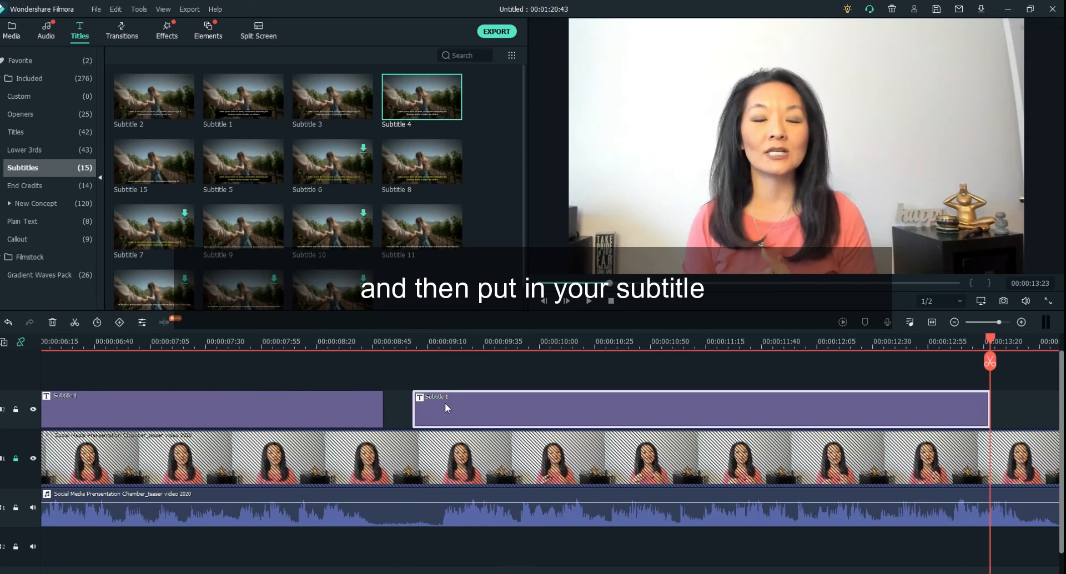
left_click_drag(445, 404, 501, 412)
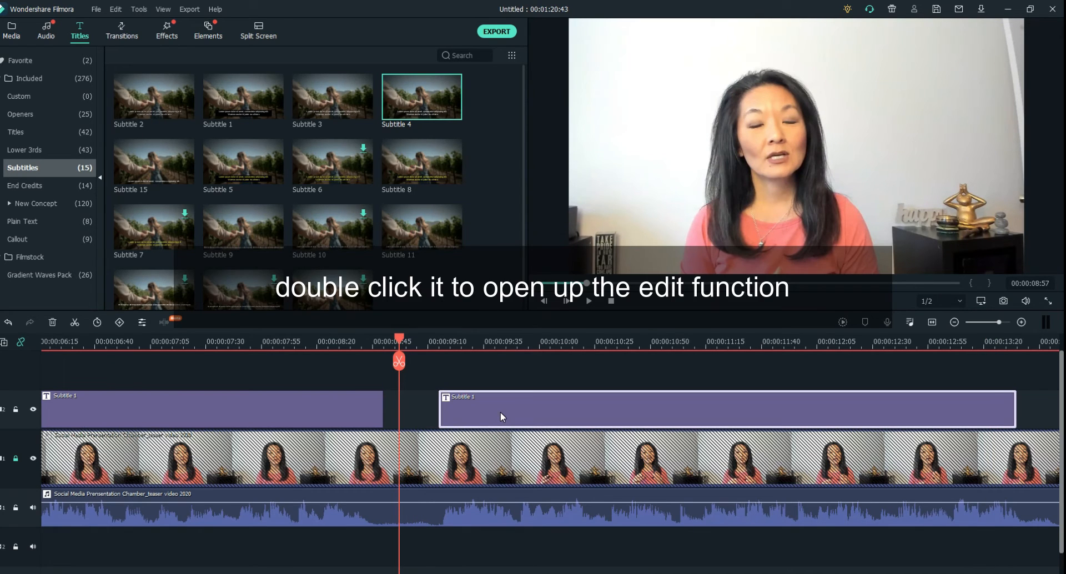
Step: Replace the third subtitle's text with "do you want to spend less time" while playing its speech from about 00:00:08:51
double_click(501, 417)
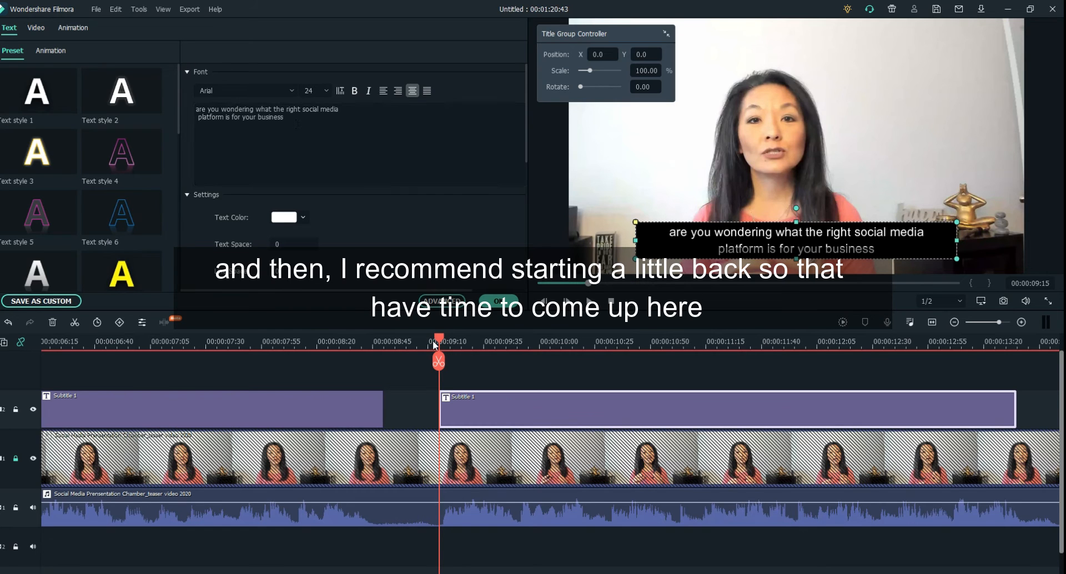
left_click_drag(440, 339, 388, 343)
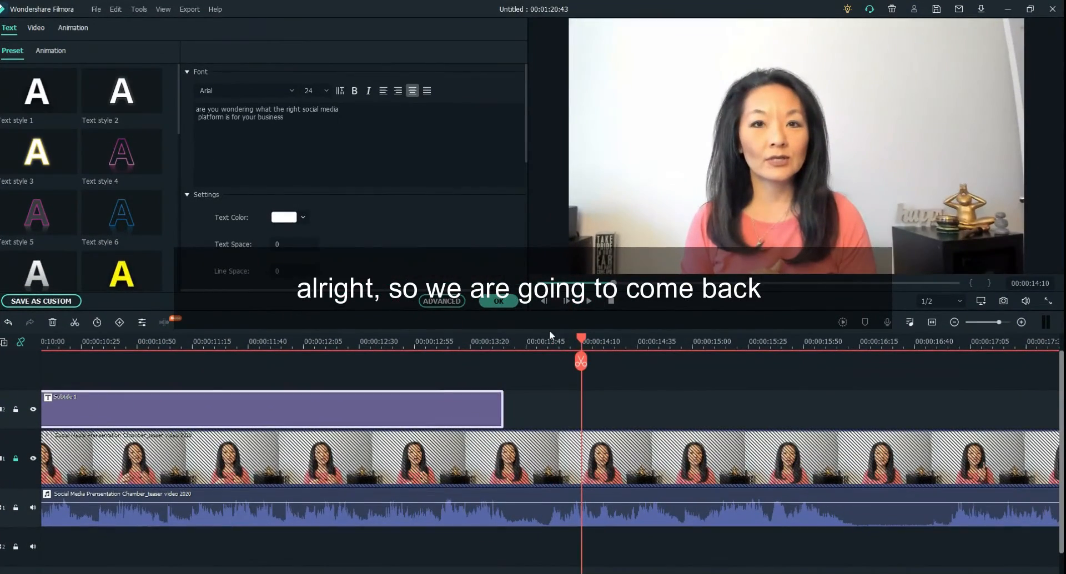
mouse_move(588, 346)
left_mouse_down()
mouse_move(176, 361)
mouse_move(25, 349)
mouse_move(132, 355)
left_mouse_up()
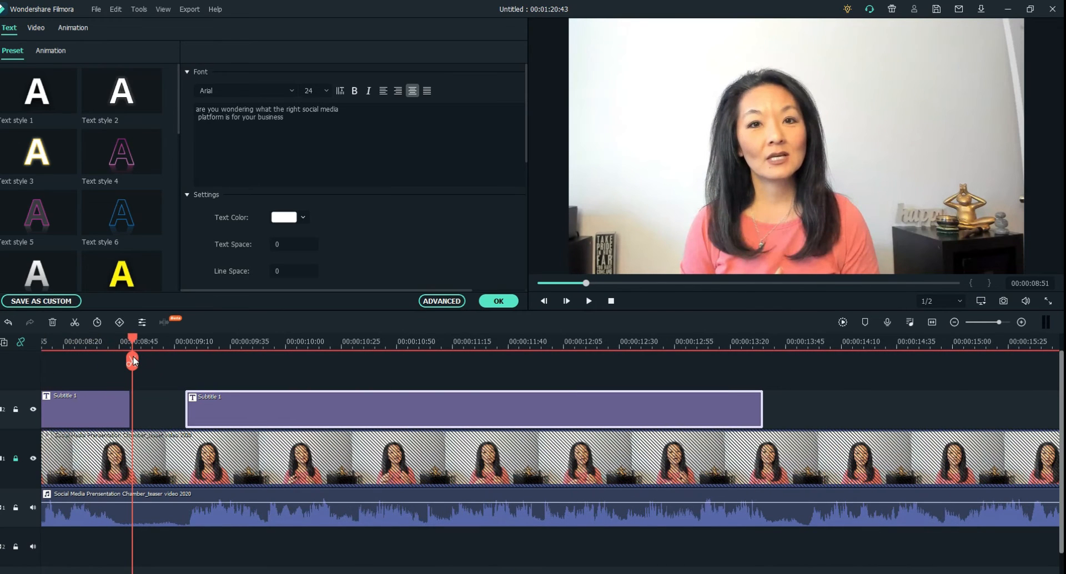
left_click(324, 121)
left_click_drag(307, 127, 196, 109)
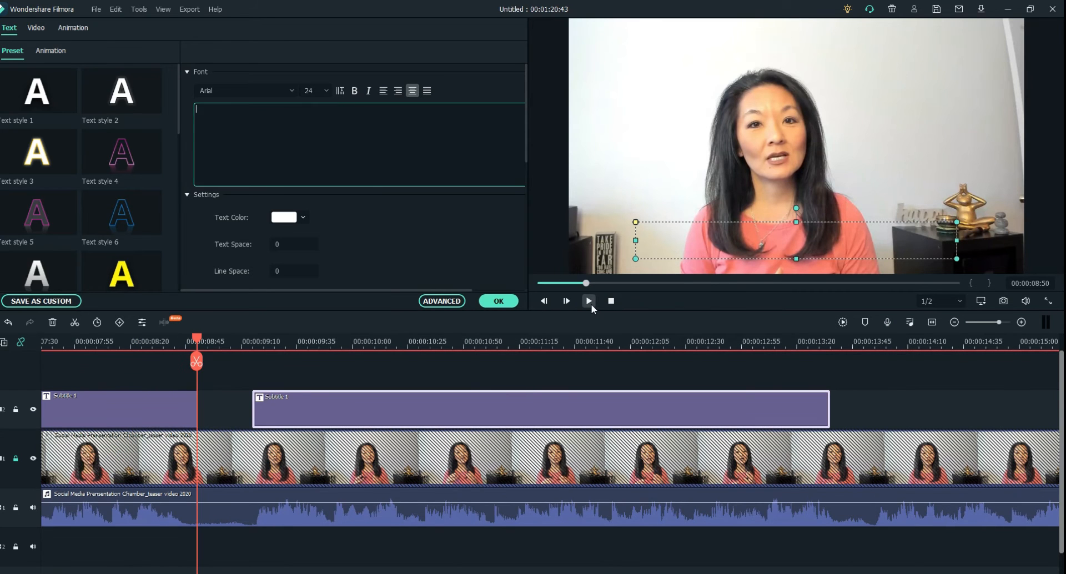
left_click(590, 303)
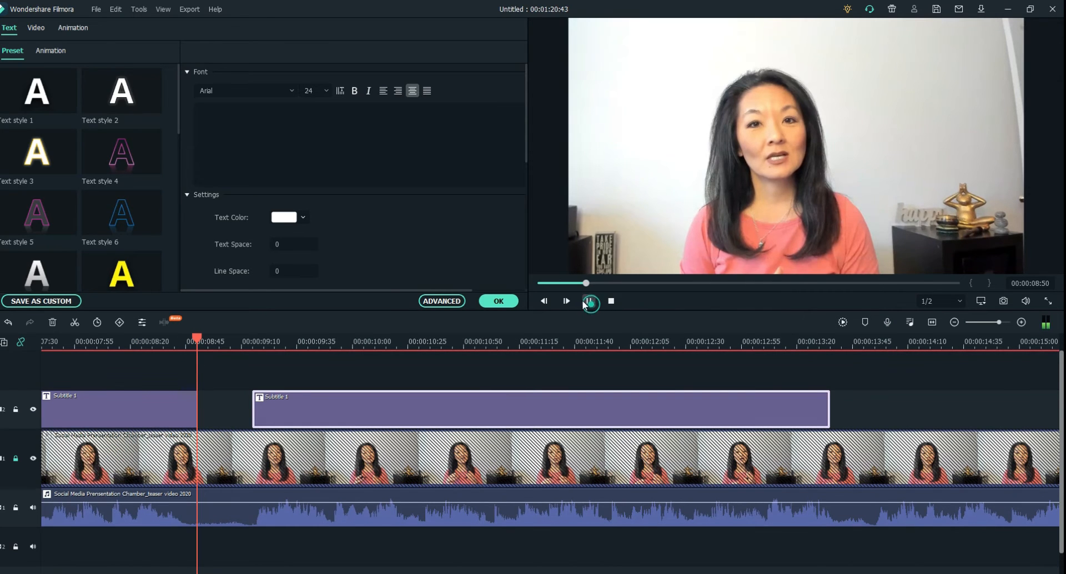
type("ou wan")
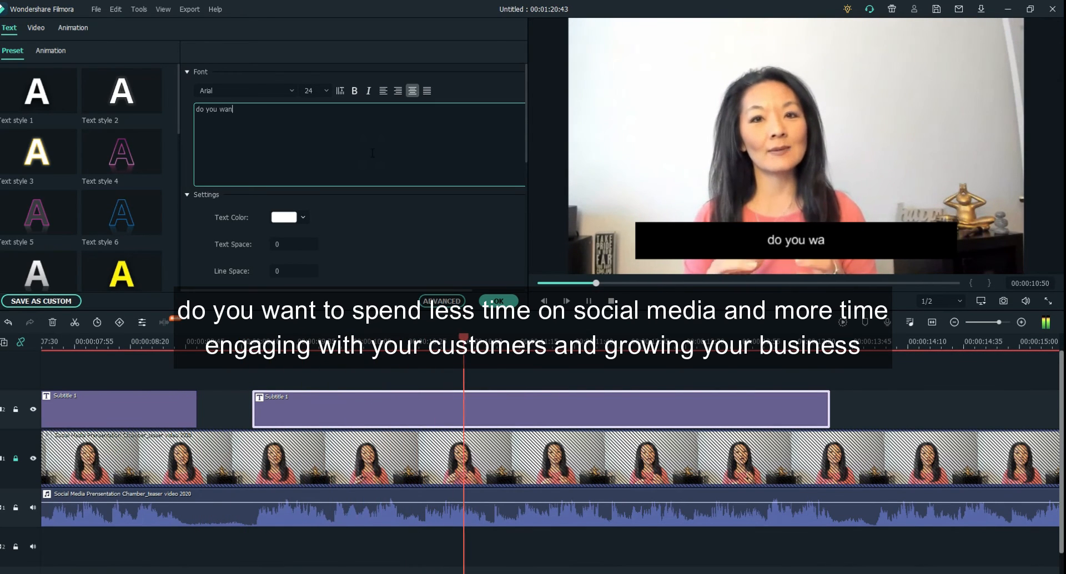
type("t to spend")
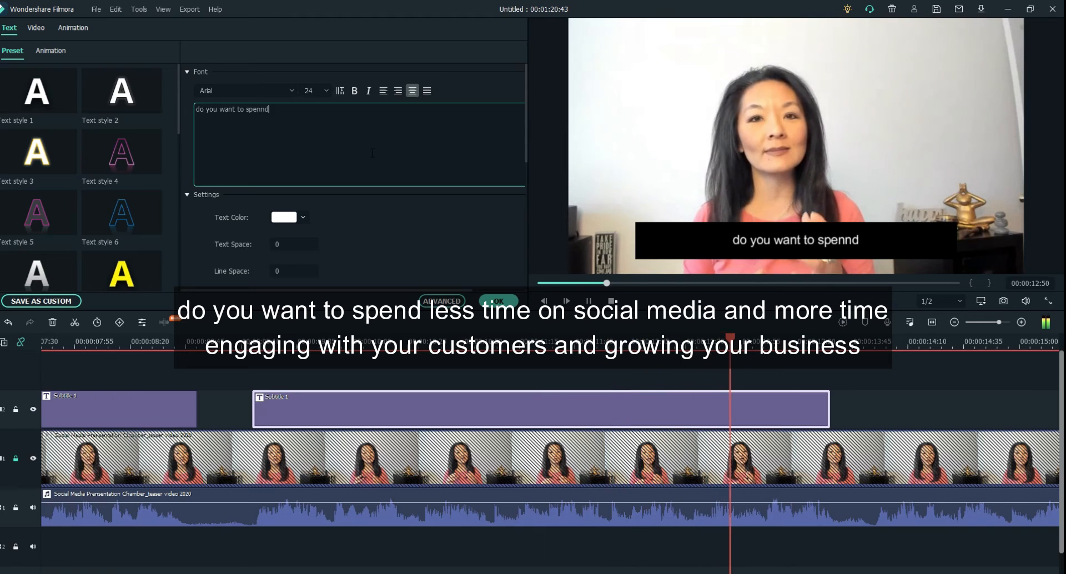
type(" less time")
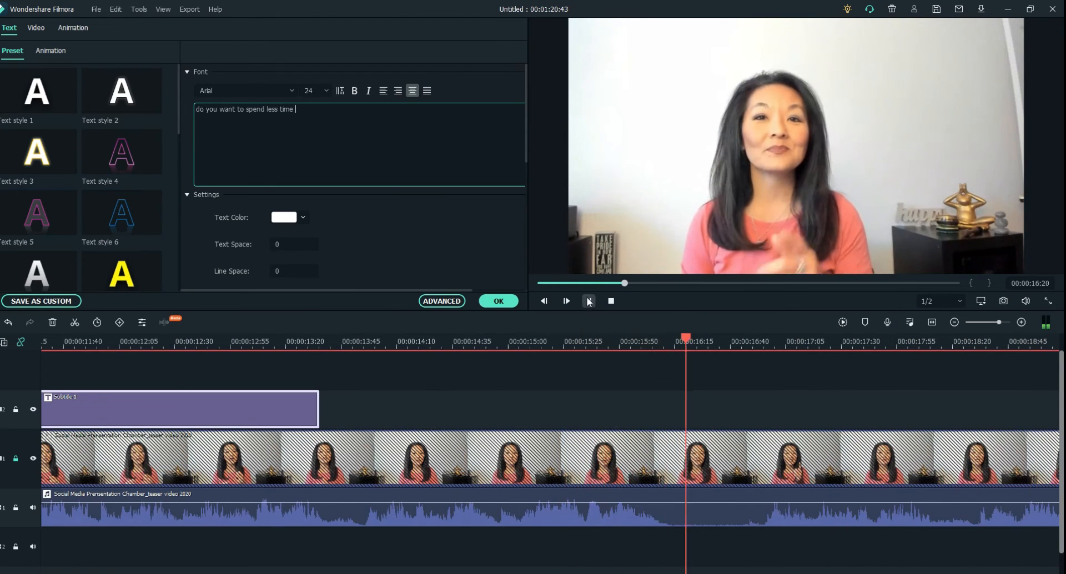
Step: Replay the speech from 00:00:09:06 and append "on social media" to the third subtitle's text
left_click(60, 344)
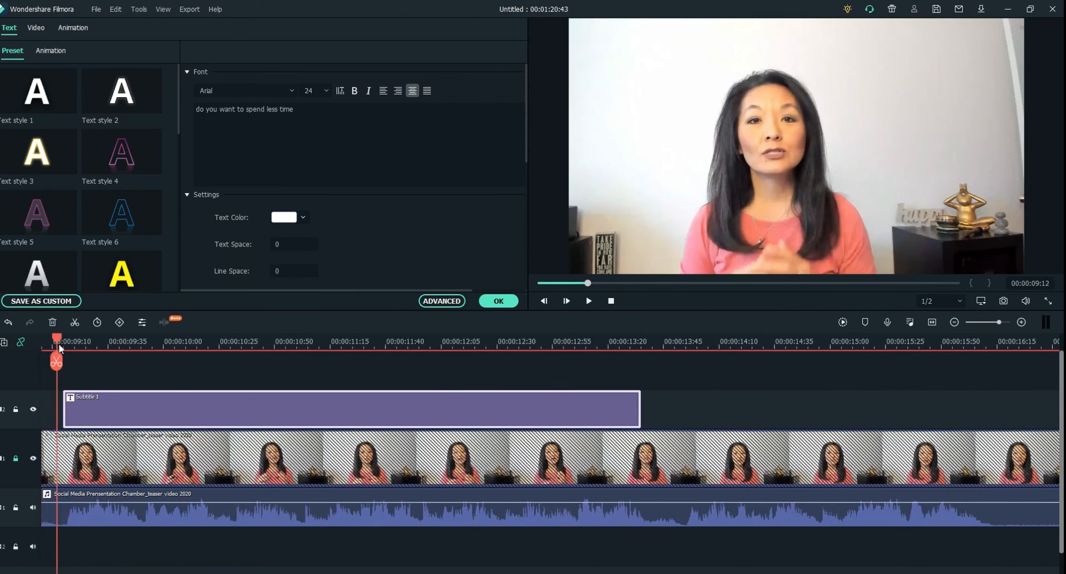
left_click(44, 344)
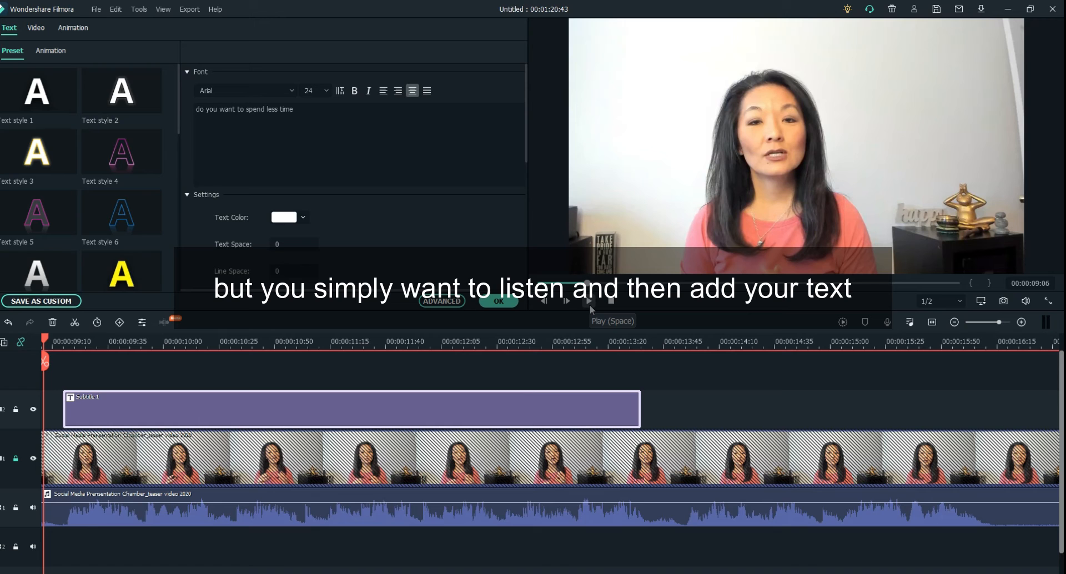
left_click(588, 301)
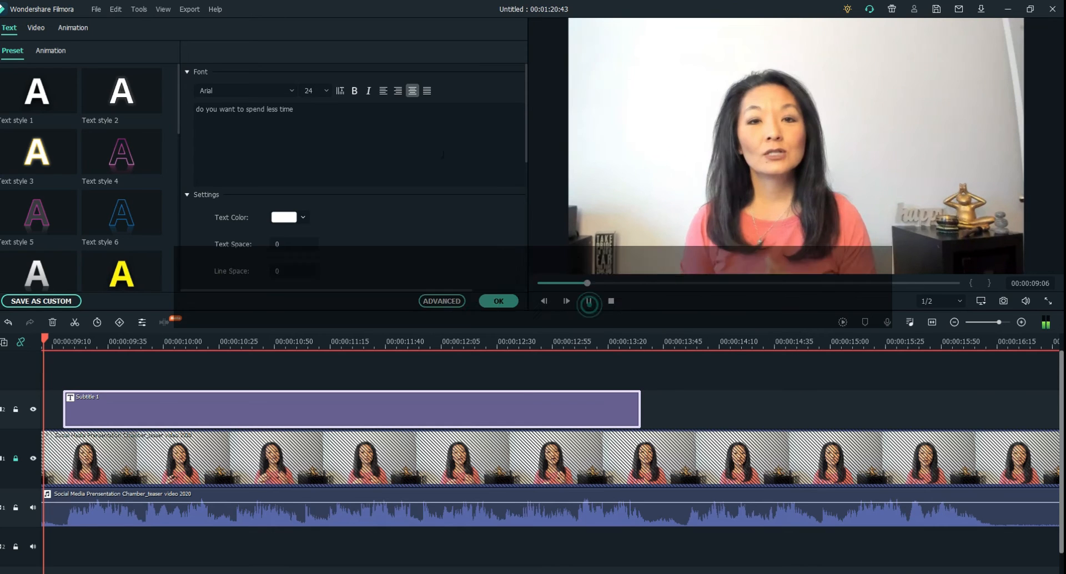
left_click(339, 112)
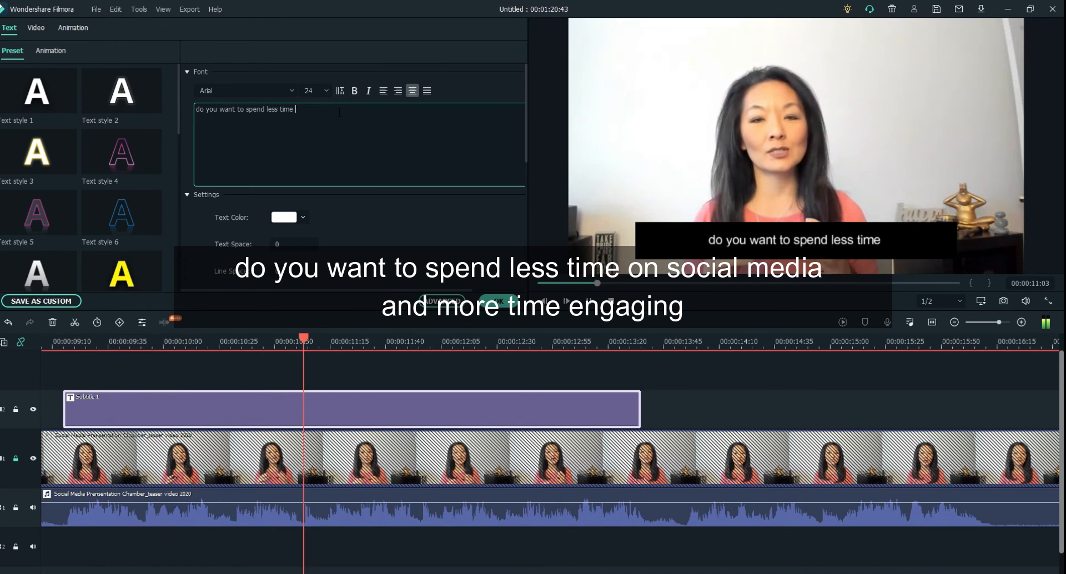
type("on social media")
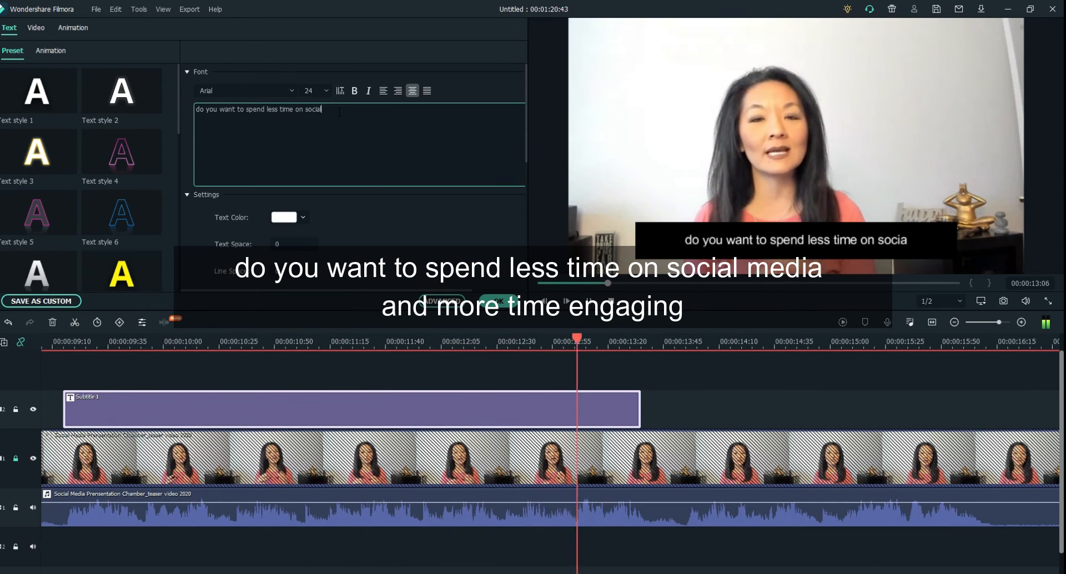
Step: Replay the third subtitle's speech from its beginning and append "and more time engaging" to its text
left_click(589, 301)
left_click_drag(562, 341, 155, 369)
left_click(589, 301)
left_click(353, 110)
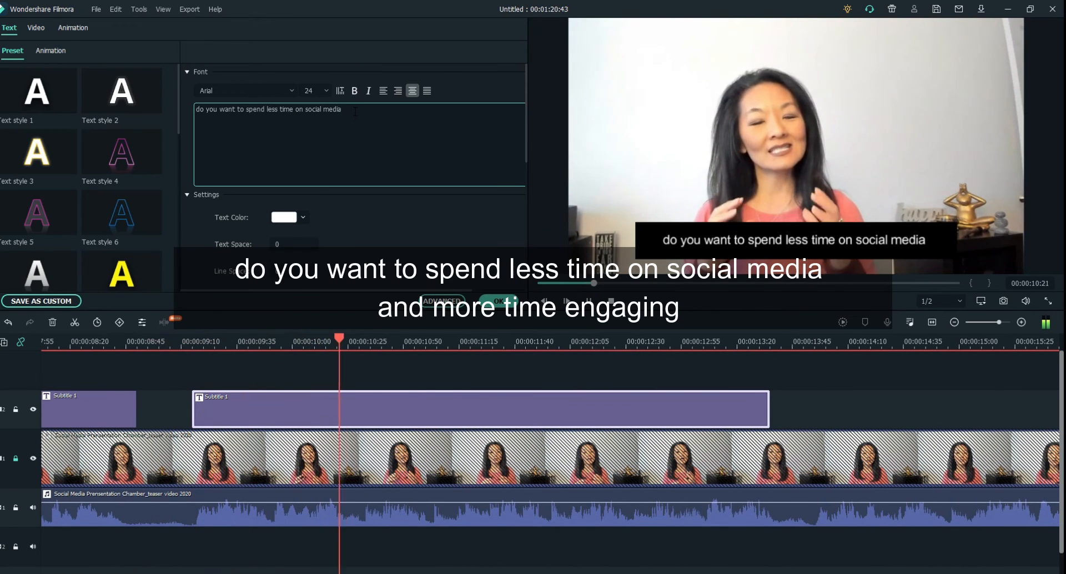
type("and more time")
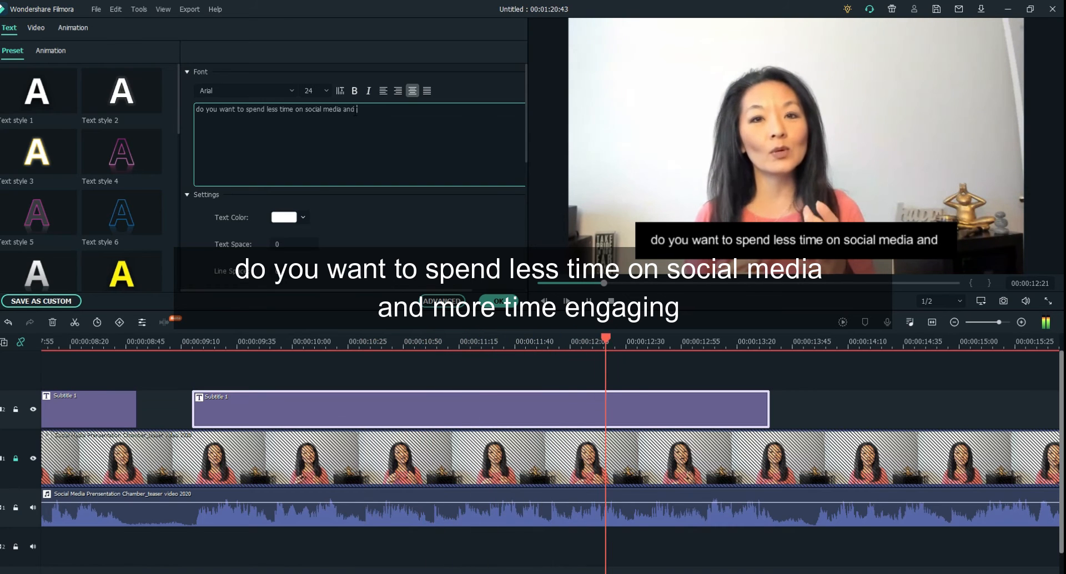
type("engaging")
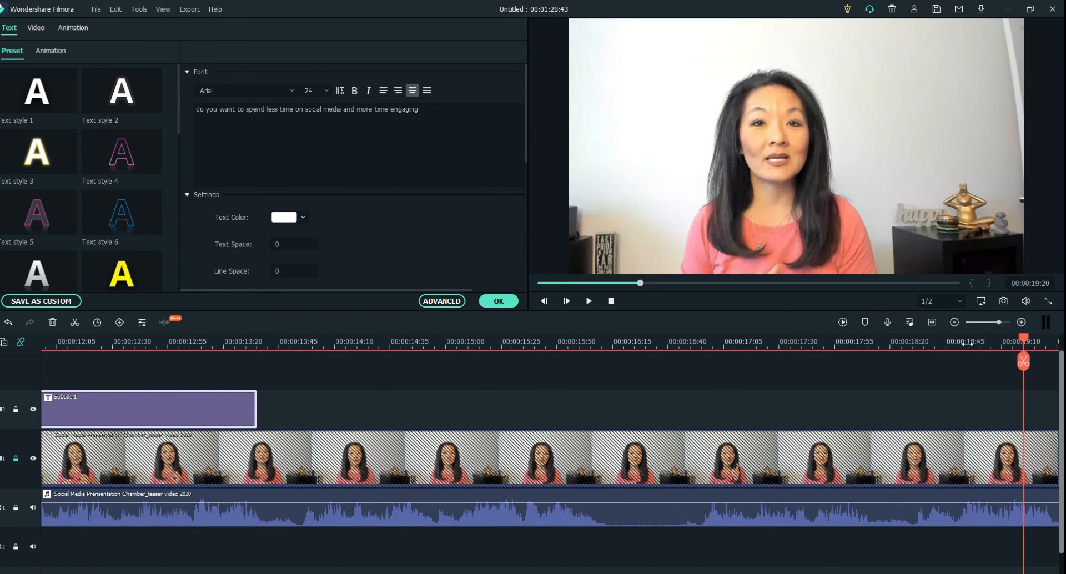
Step: Play the video from 00:00:09:50 to hear the words that follow "engaging"
left_click_drag(1024, 339, 58, 355)
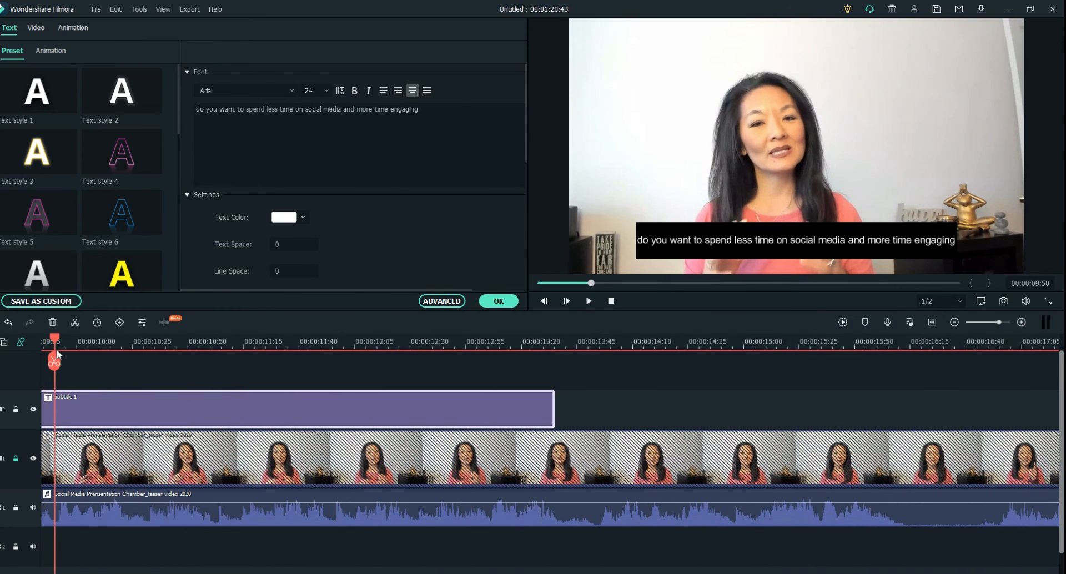
left_click(588, 301)
left_click(435, 115)
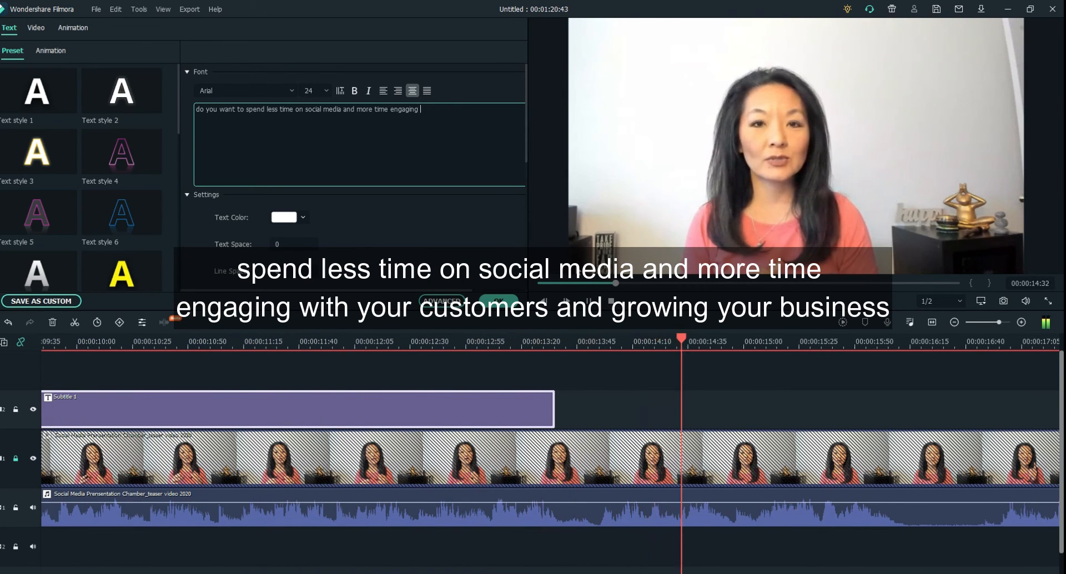
left_click(590, 301)
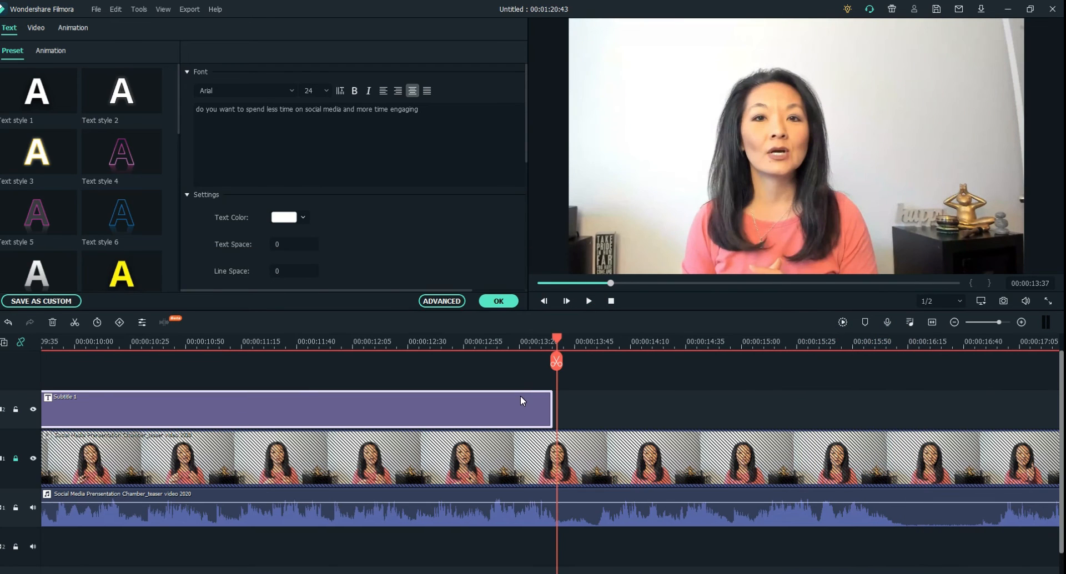
Step: Paste a fourth subtitle at 00:00:13:37 and trim it to run from about 00:00:13:52 to 00:00:16:17, matching the next phrase
left_click(521, 397)
key("ctrl+v")
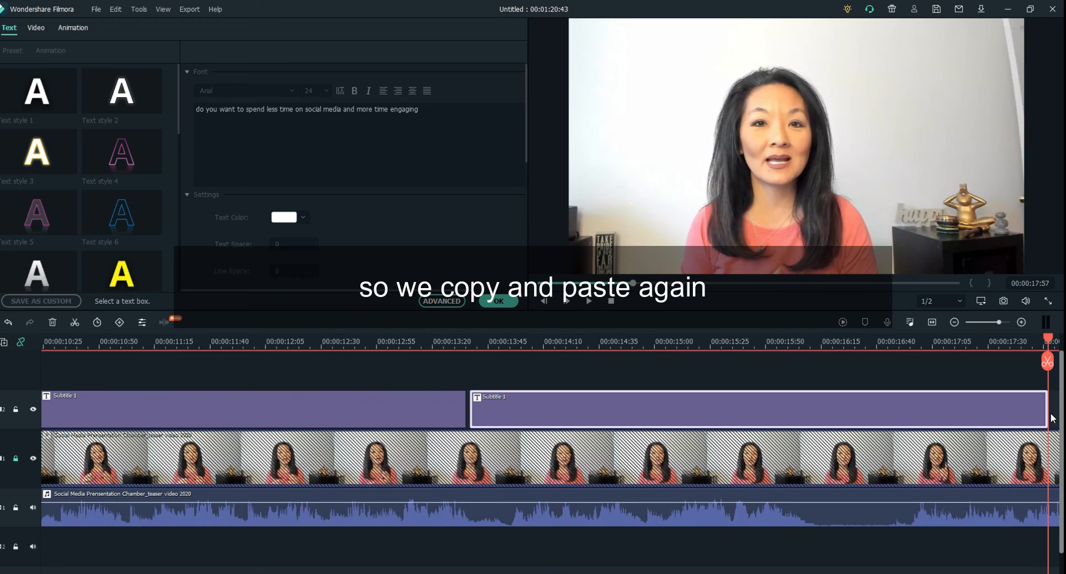
left_click_drag(1047, 411, 828, 439)
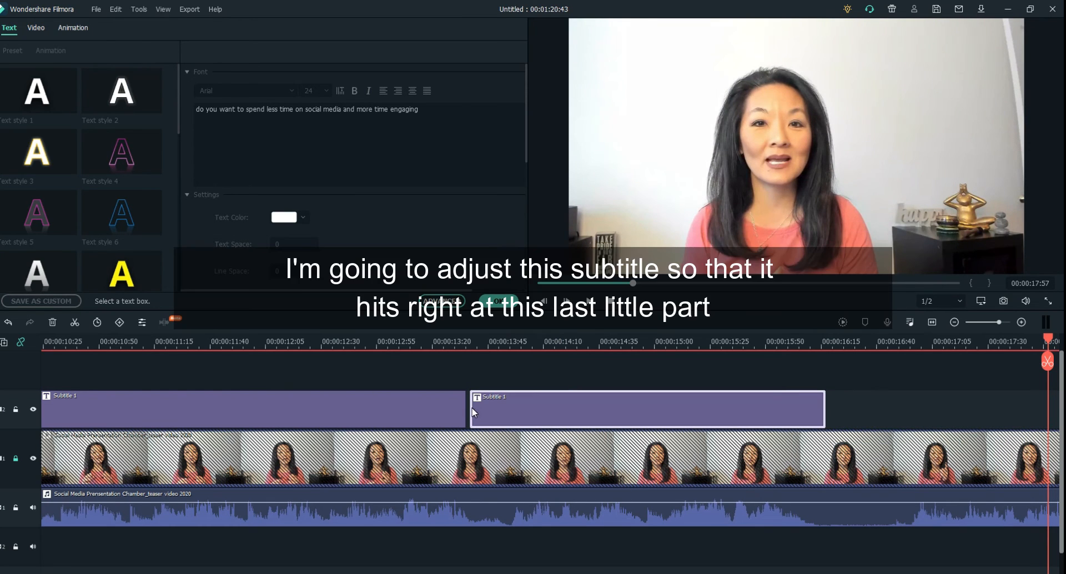
left_click_drag(471, 407, 502, 413)
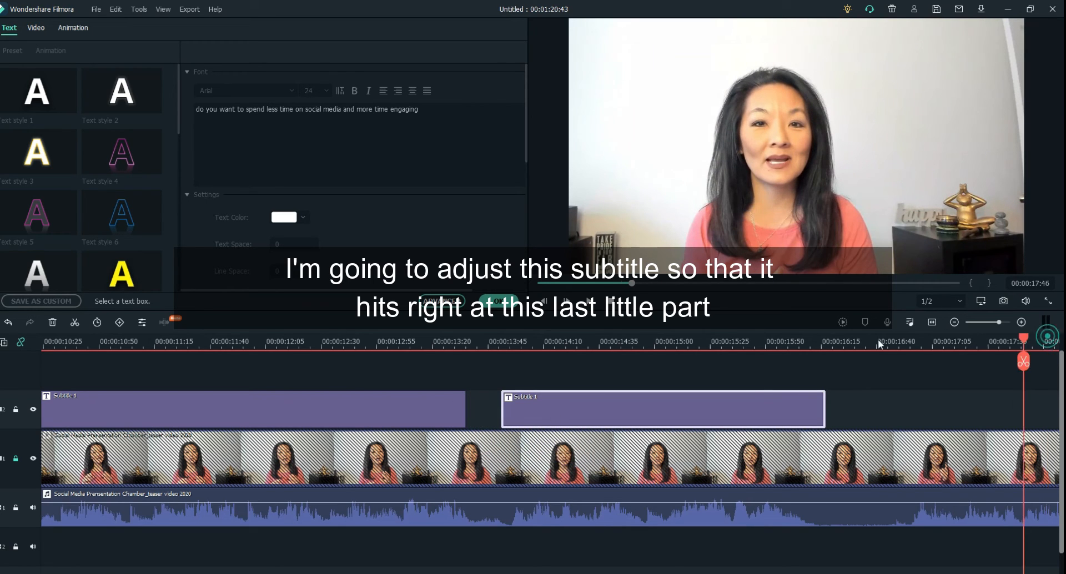
Step: Listen to the speech from 00:00:13:21 and replace the fourth subtitle's text with "with your customers"
left_click(435, 364)
left_click(588, 303)
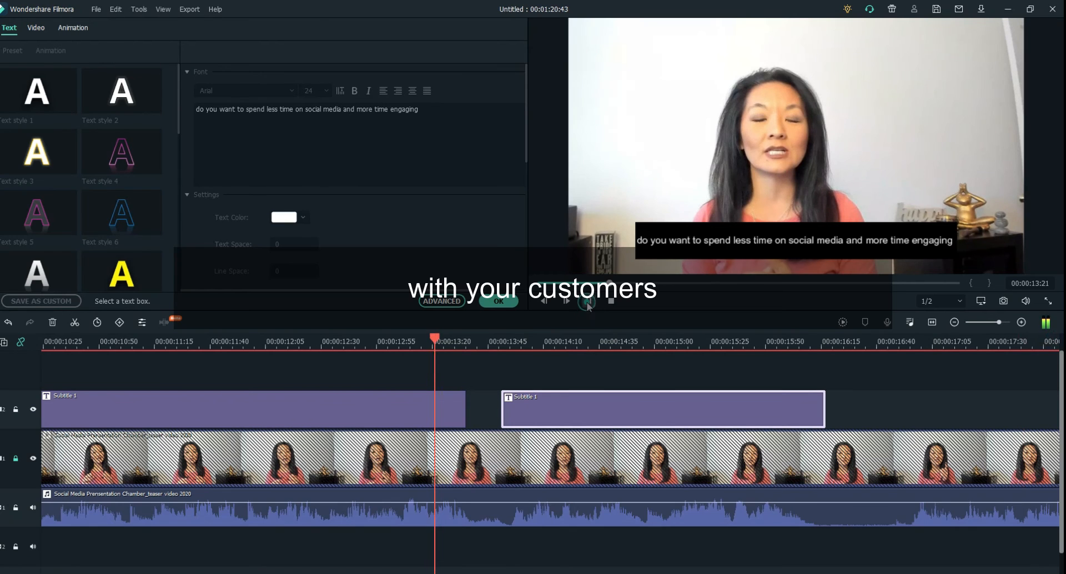
left_click(588, 302)
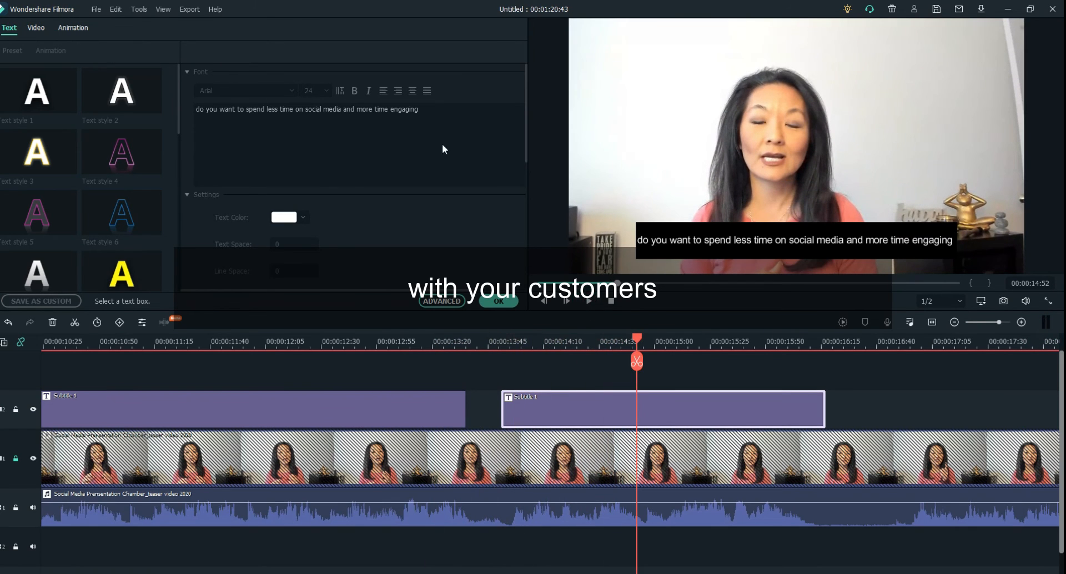
left_click(439, 116)
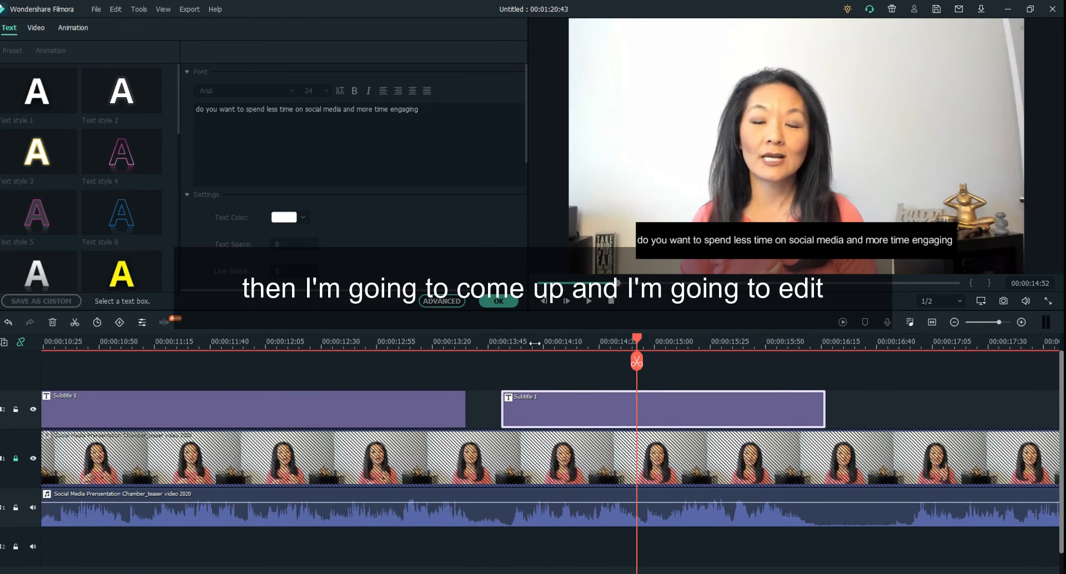
double_click(549, 400)
left_click_drag(427, 110, 138, 76)
type("wi")
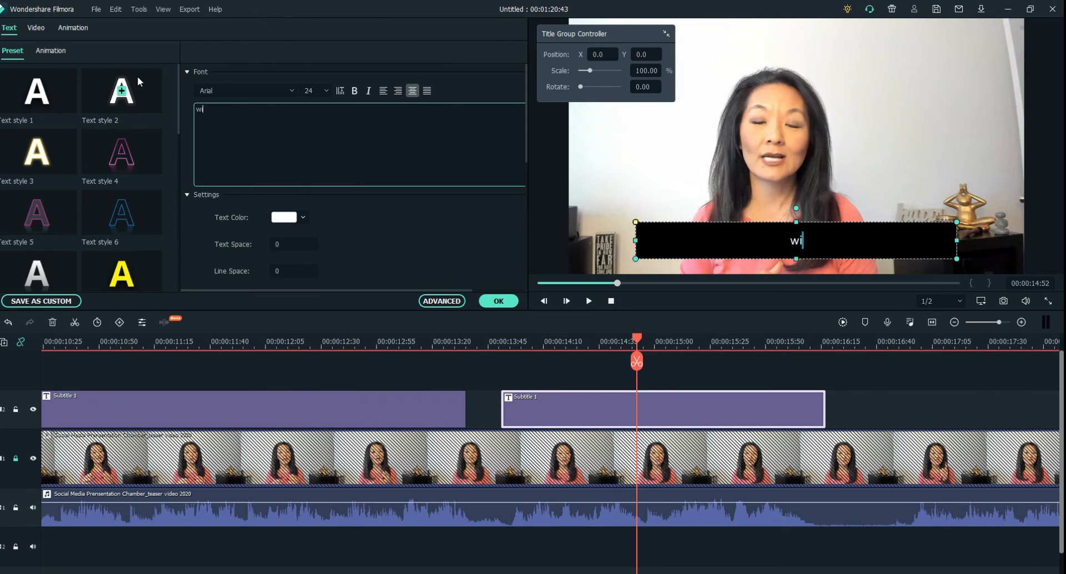
type("th your customers")
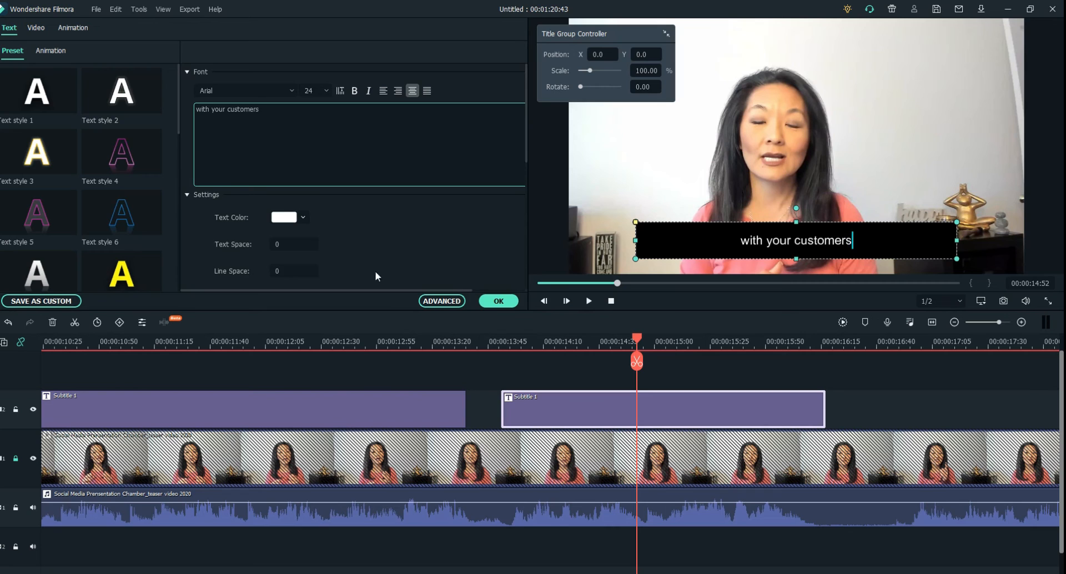
Step: Replay the speech from 00:00:13:48 and append "and growing your business" to the fourth subtitle's text
left_click(494, 347)
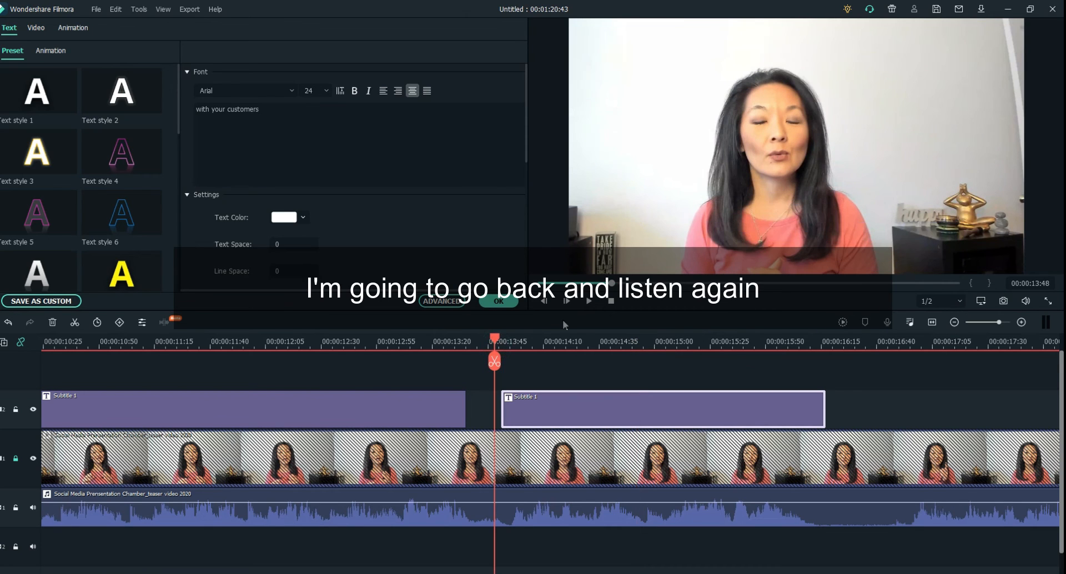
left_click(588, 306)
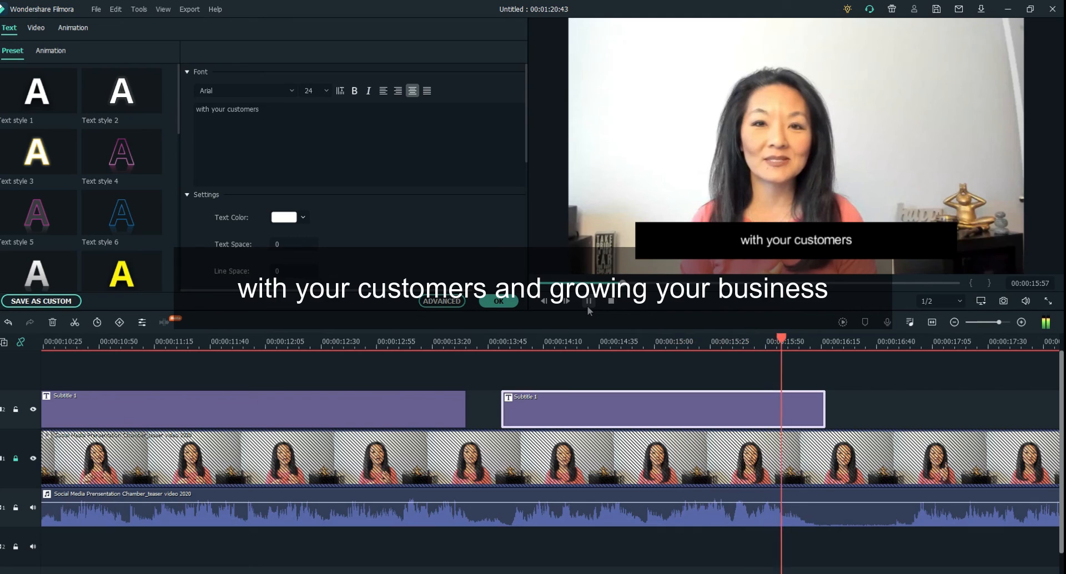
left_click(588, 305)
left_click(285, 110)
type("and growin")
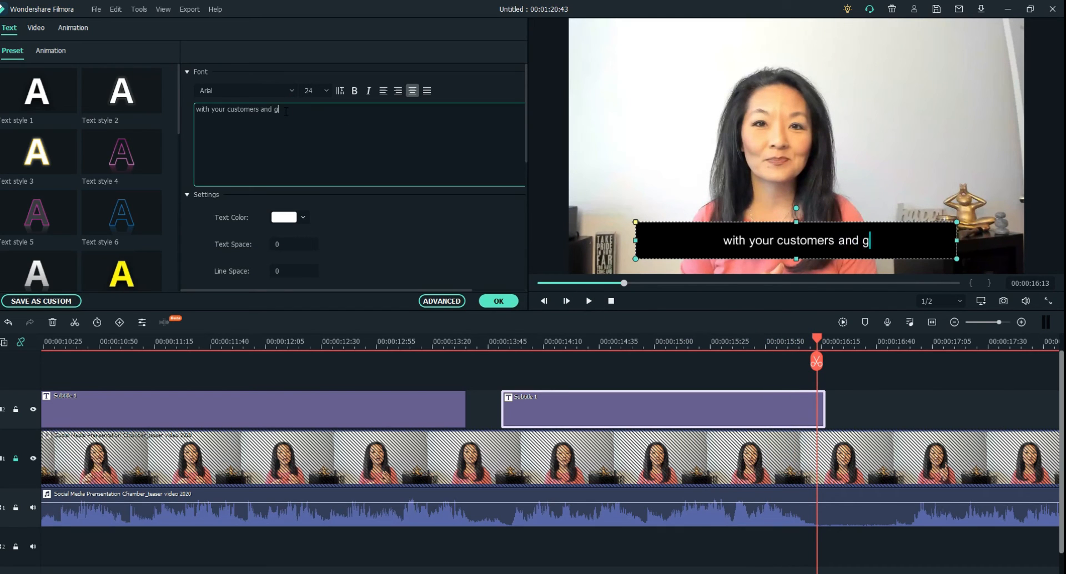
type("g your business")
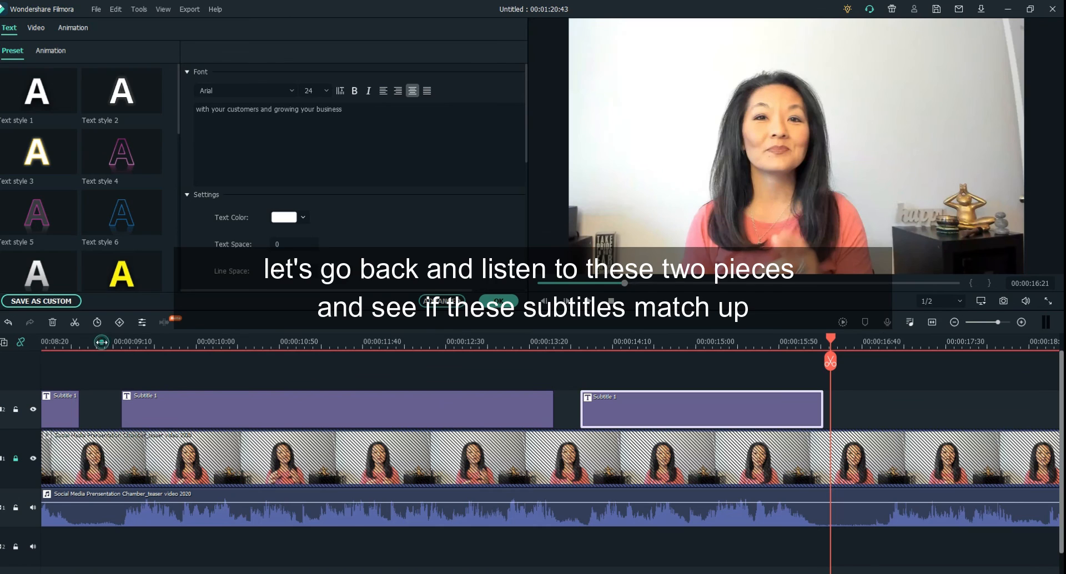
Step: Play the third subtitle from 00:00:09:03 and split its text into two lines after "media"
left_click(102, 342)
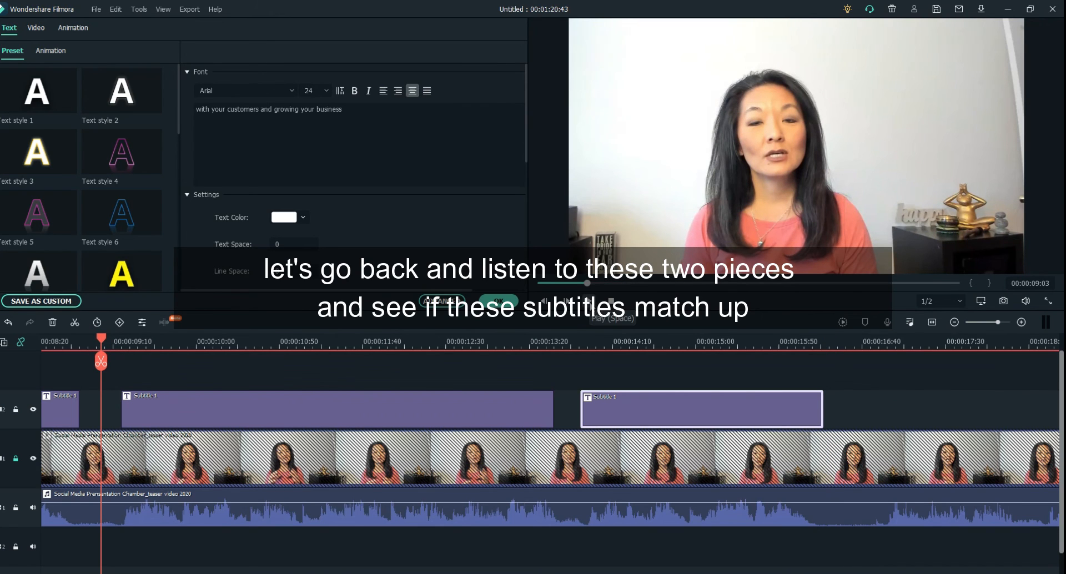
left_click(589, 301)
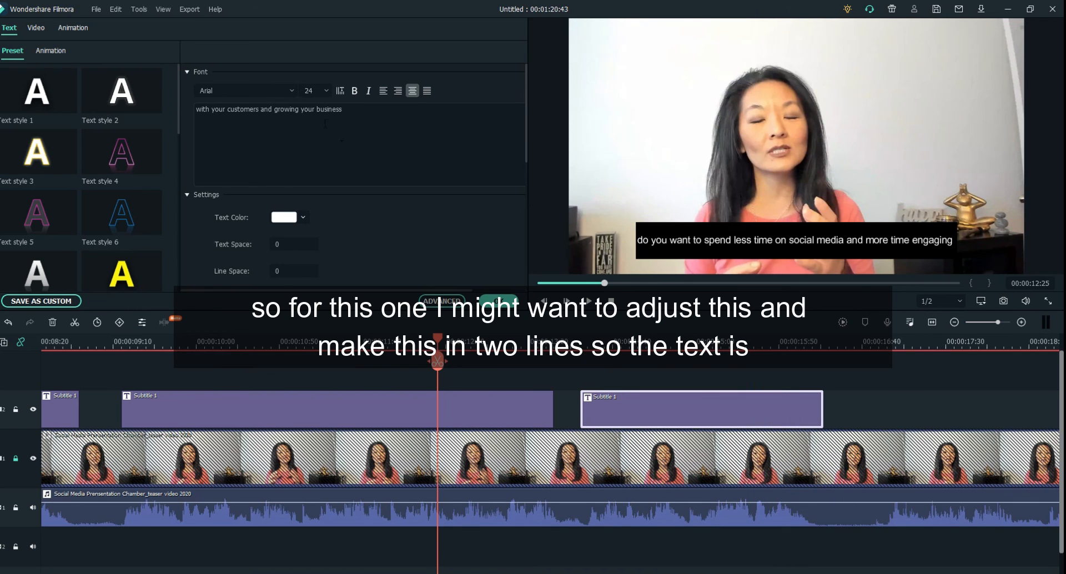
left_click(351, 412)
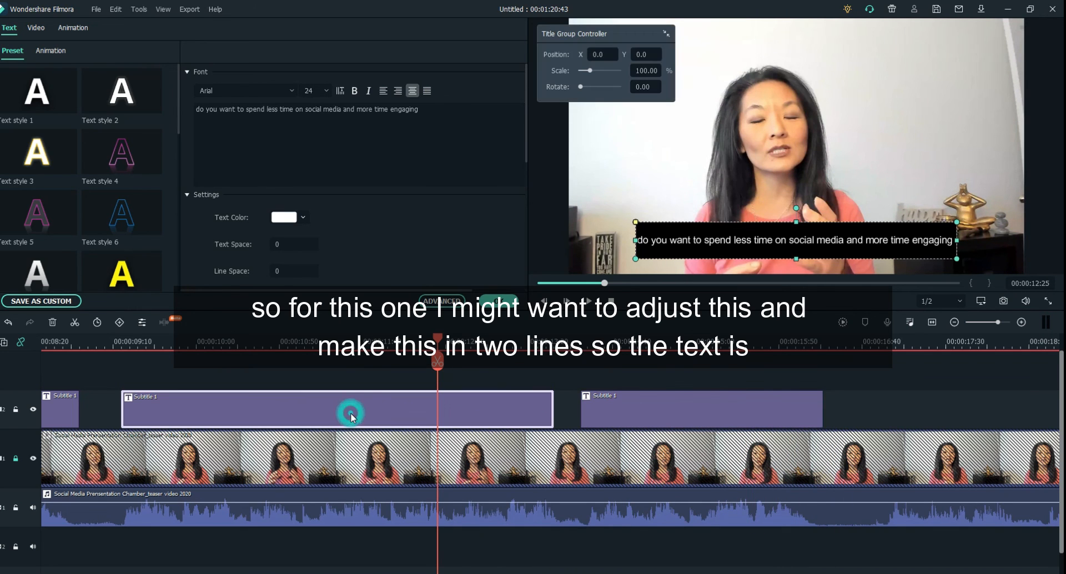
left_click(342, 109)
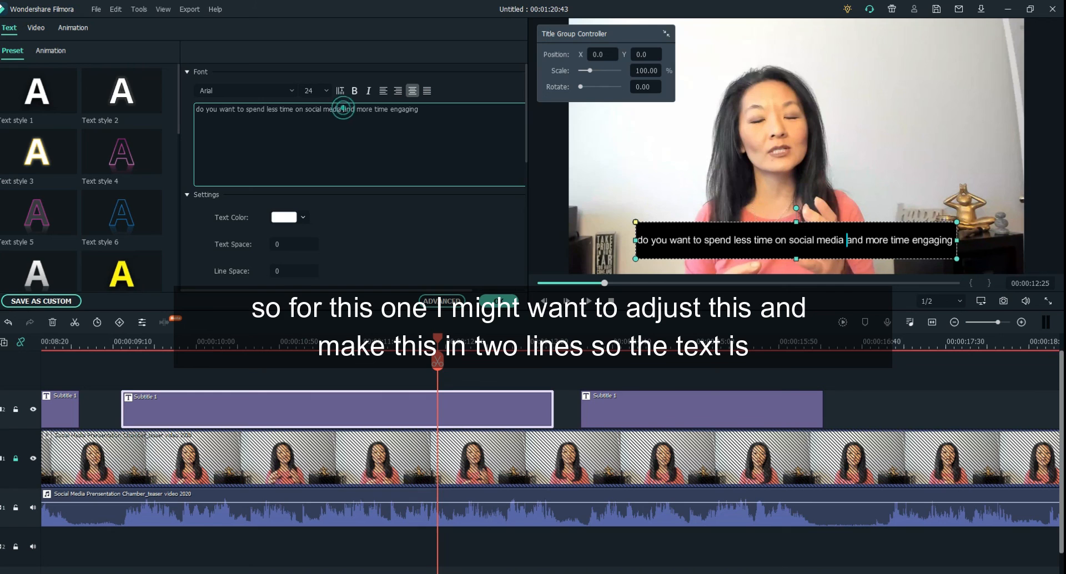
key("Return")
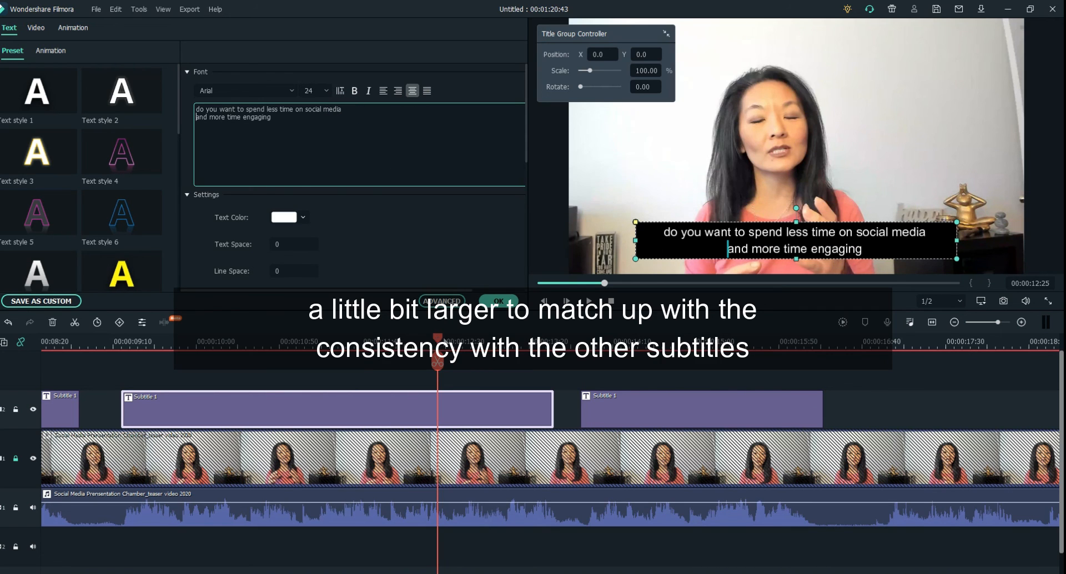
Step: Play the video from 00:00:09:03 to check the third and fourth subtitles against the speech
left_click_drag(437, 339, 108, 321)
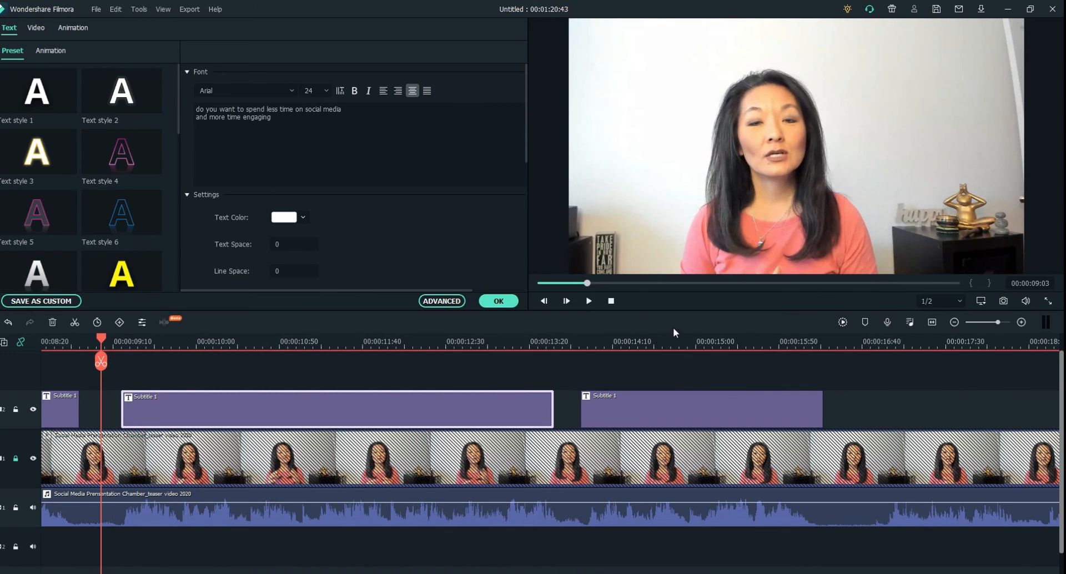
left_click(588, 302)
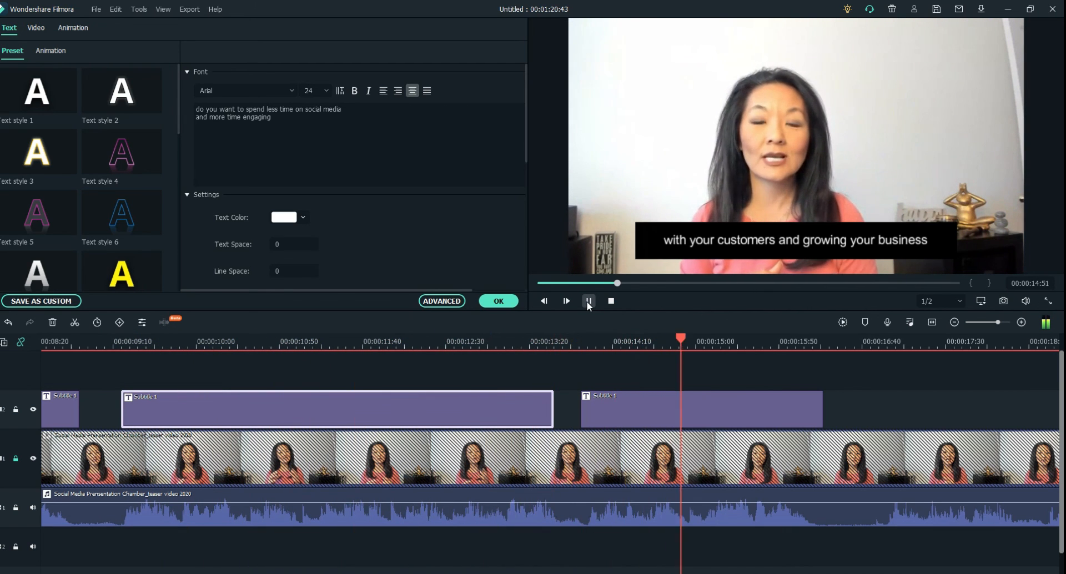
left_click(588, 303)
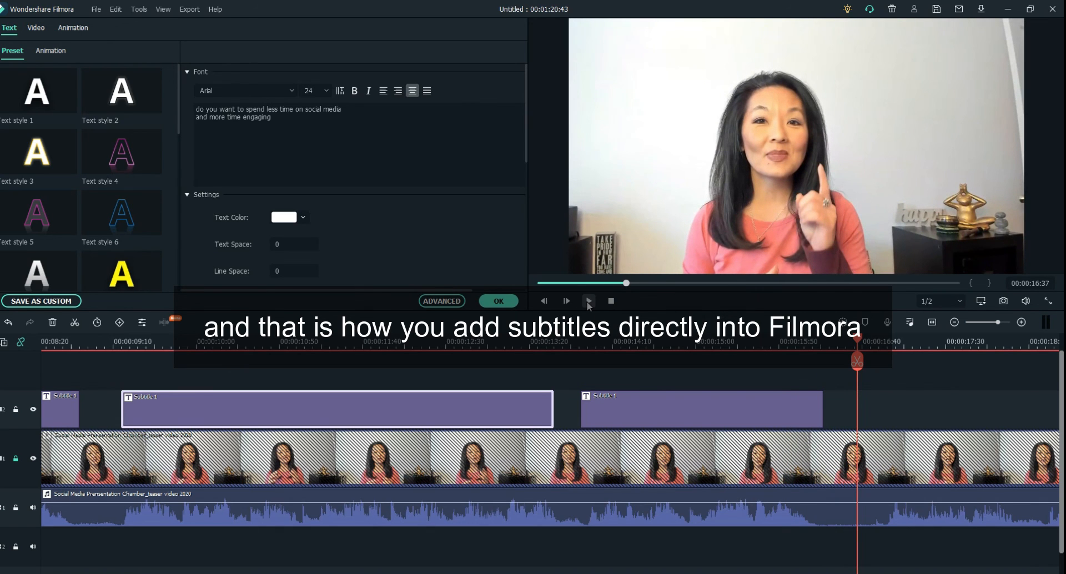
Step: Unlock the main video track for further editing
scroll(527, 368, "down", 1)
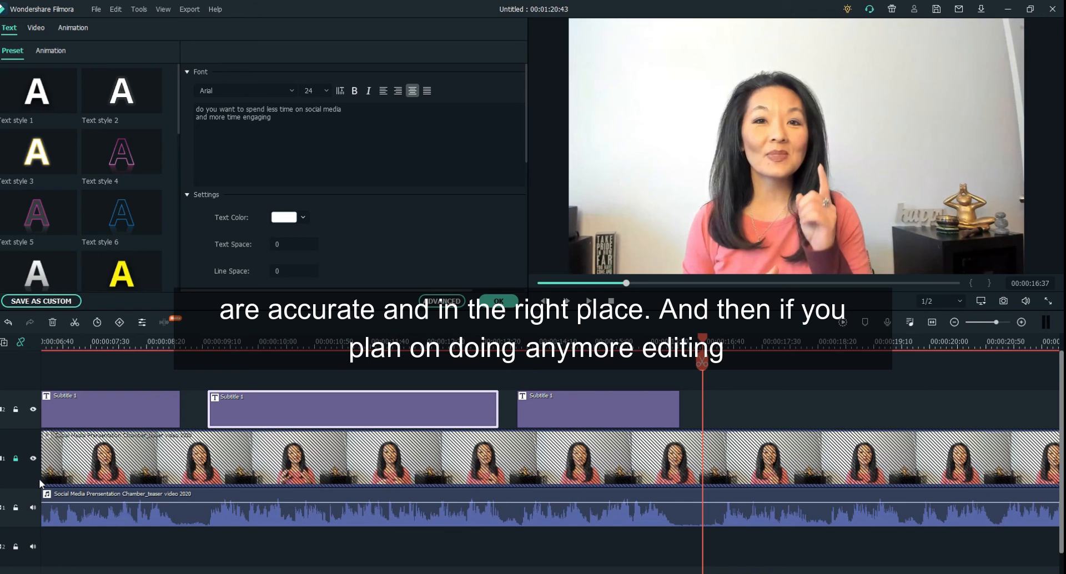
left_click(14, 461)
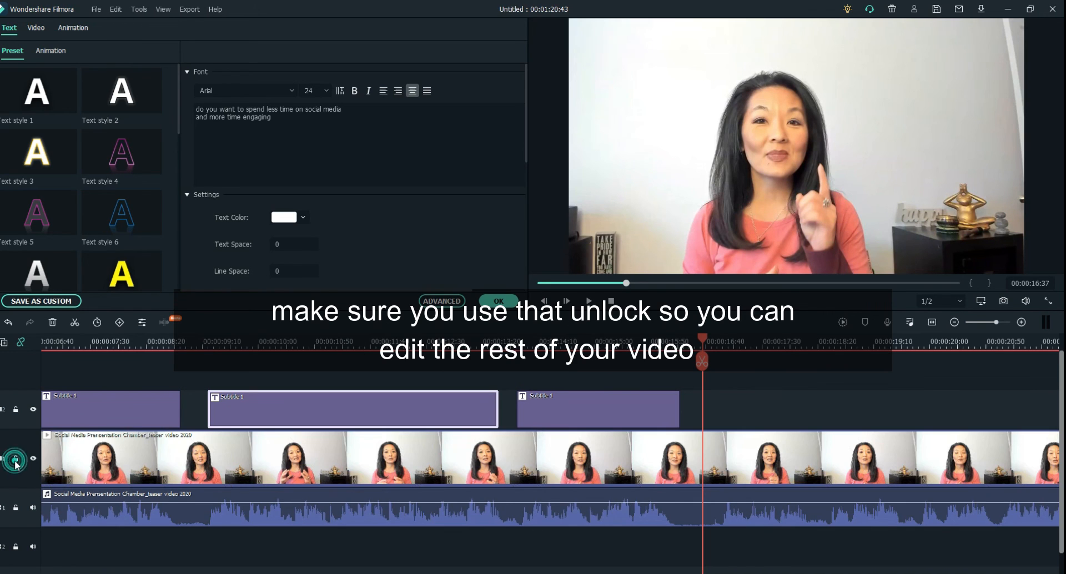